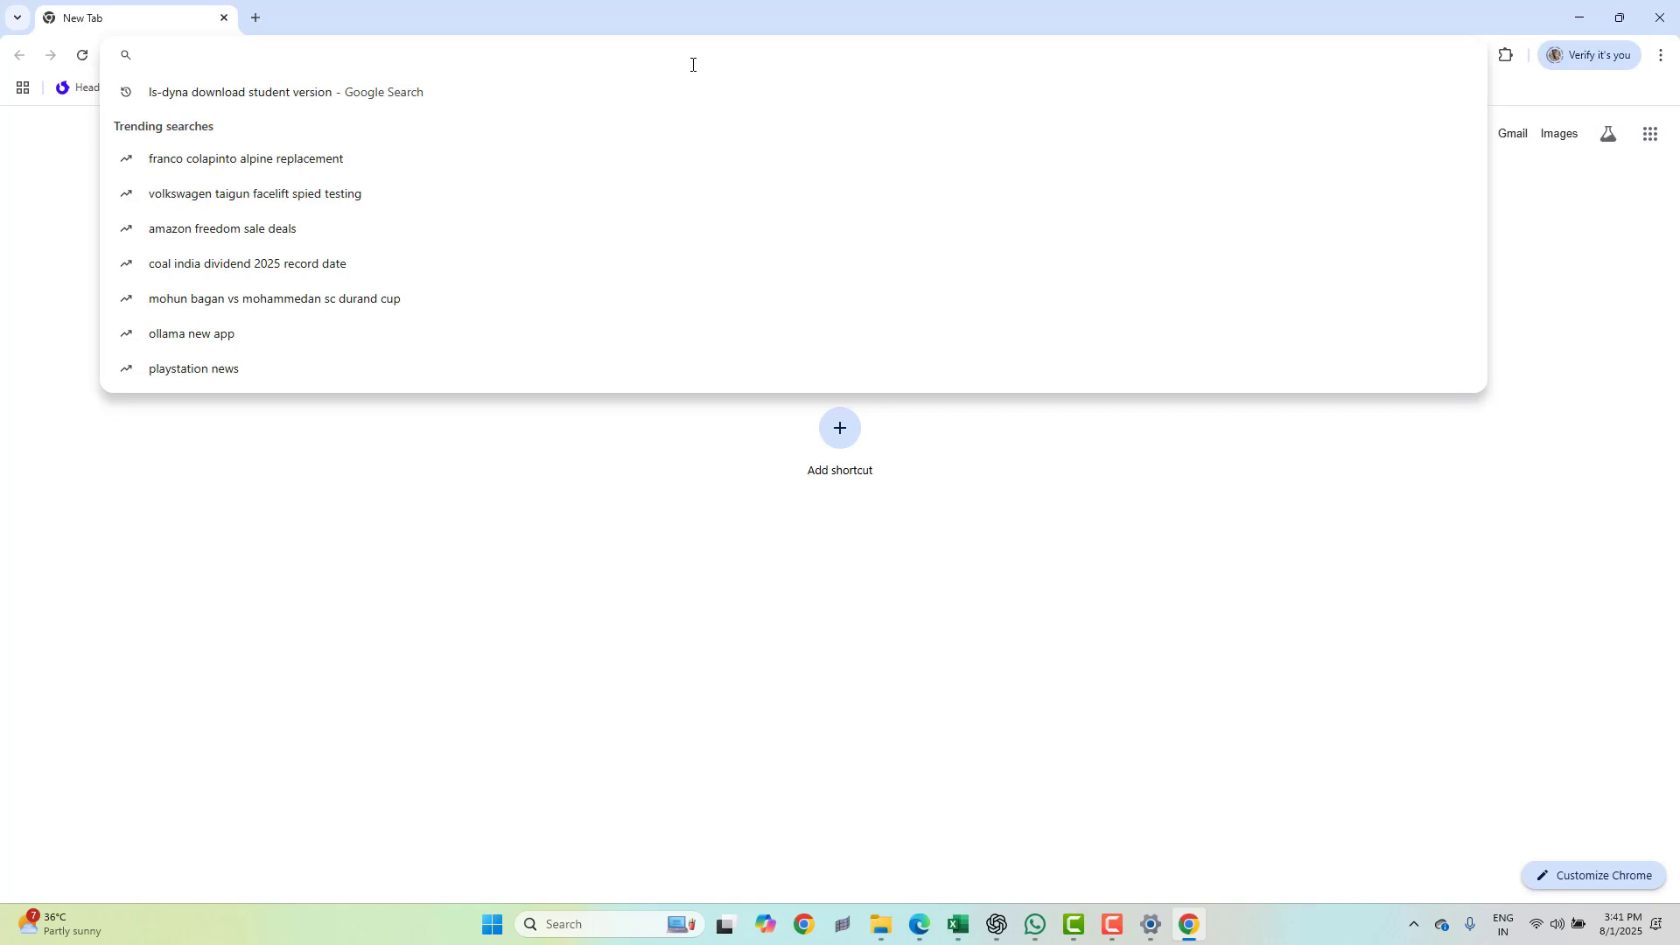
pyautogui.write('download ls dyna student')
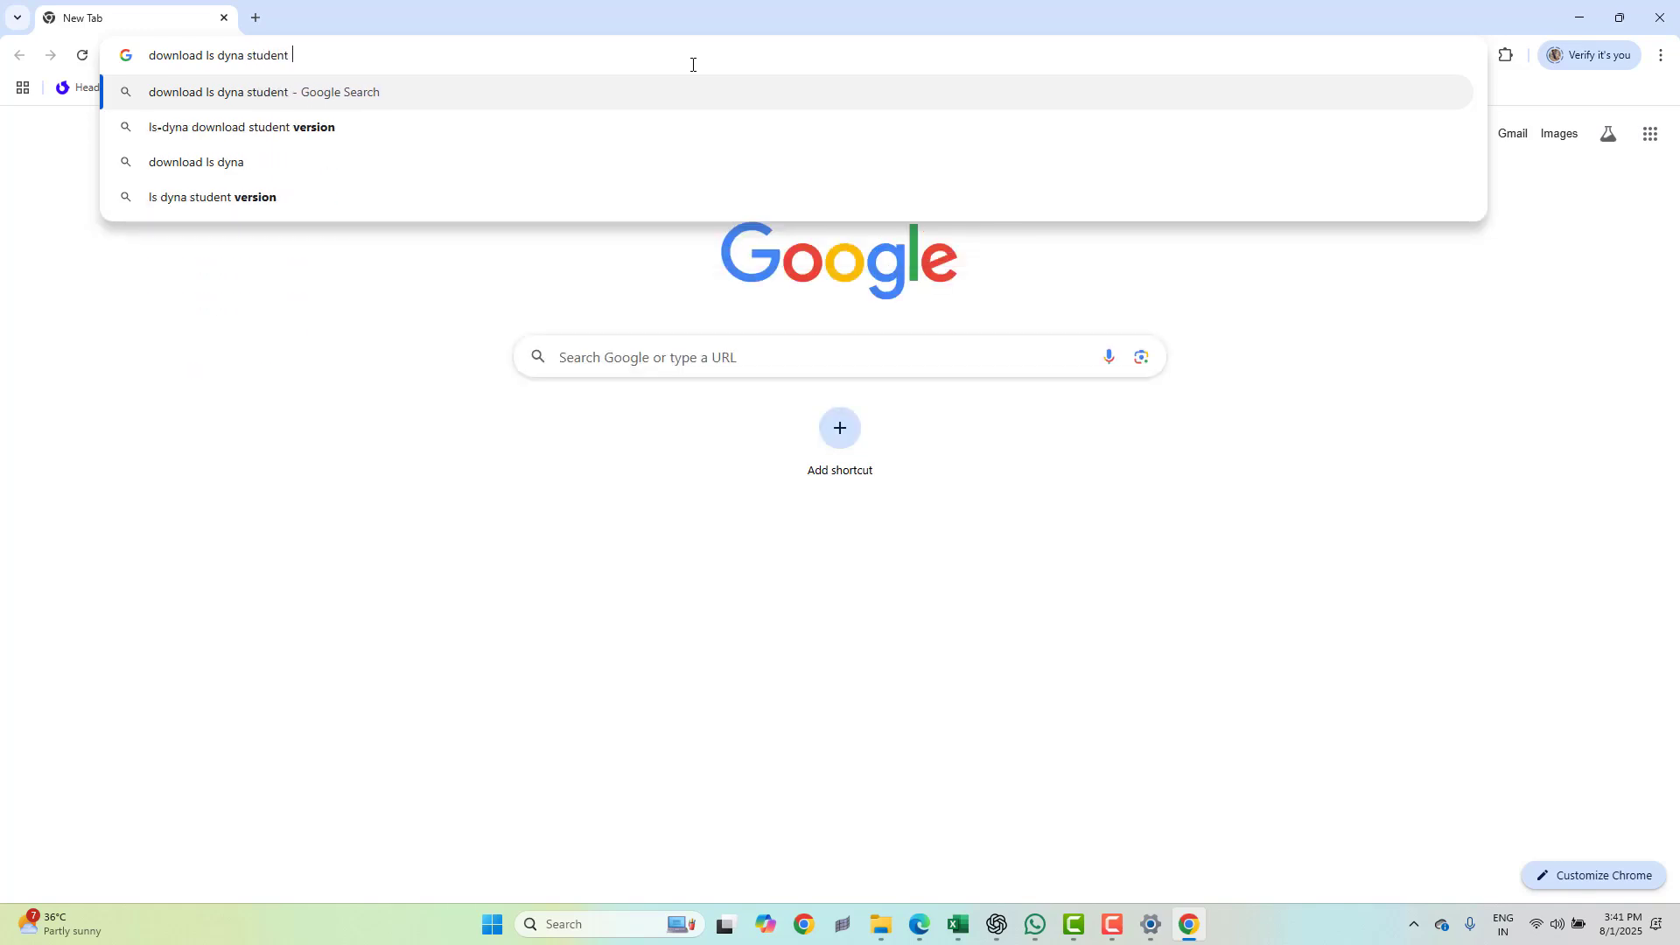
# Run the earlier 'ls-dyna download student version' search from the omnibox suggestions.
pyautogui.press('Down')
pyautogui.press('Return')
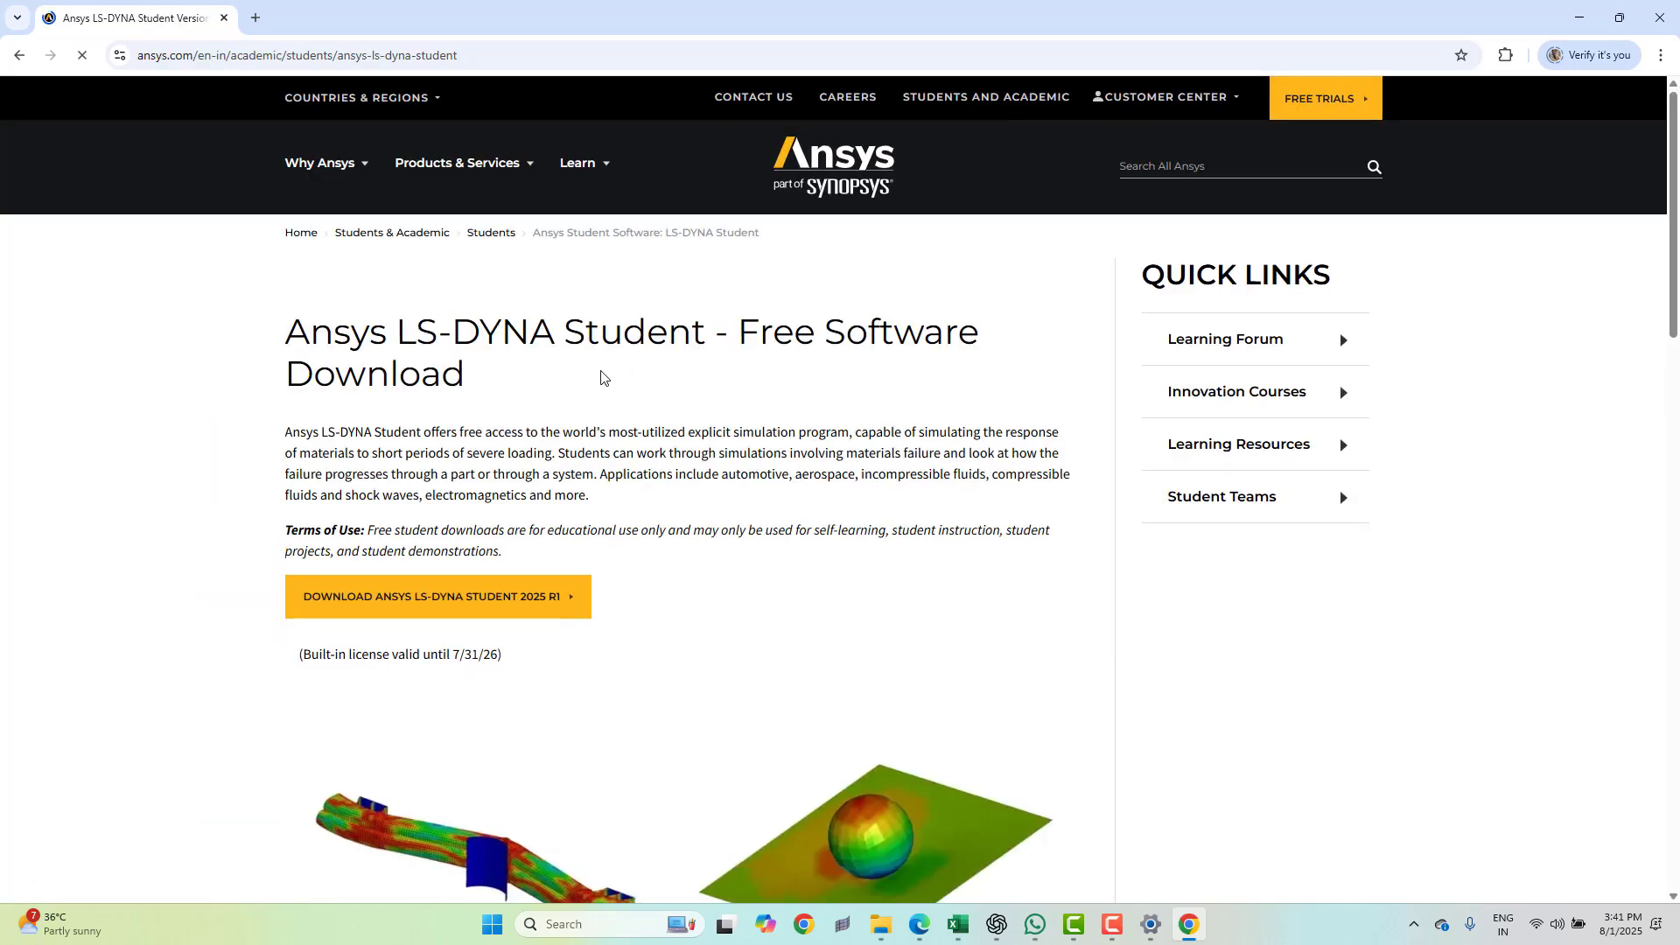
pyautogui.scroll(-1, 526, 420)
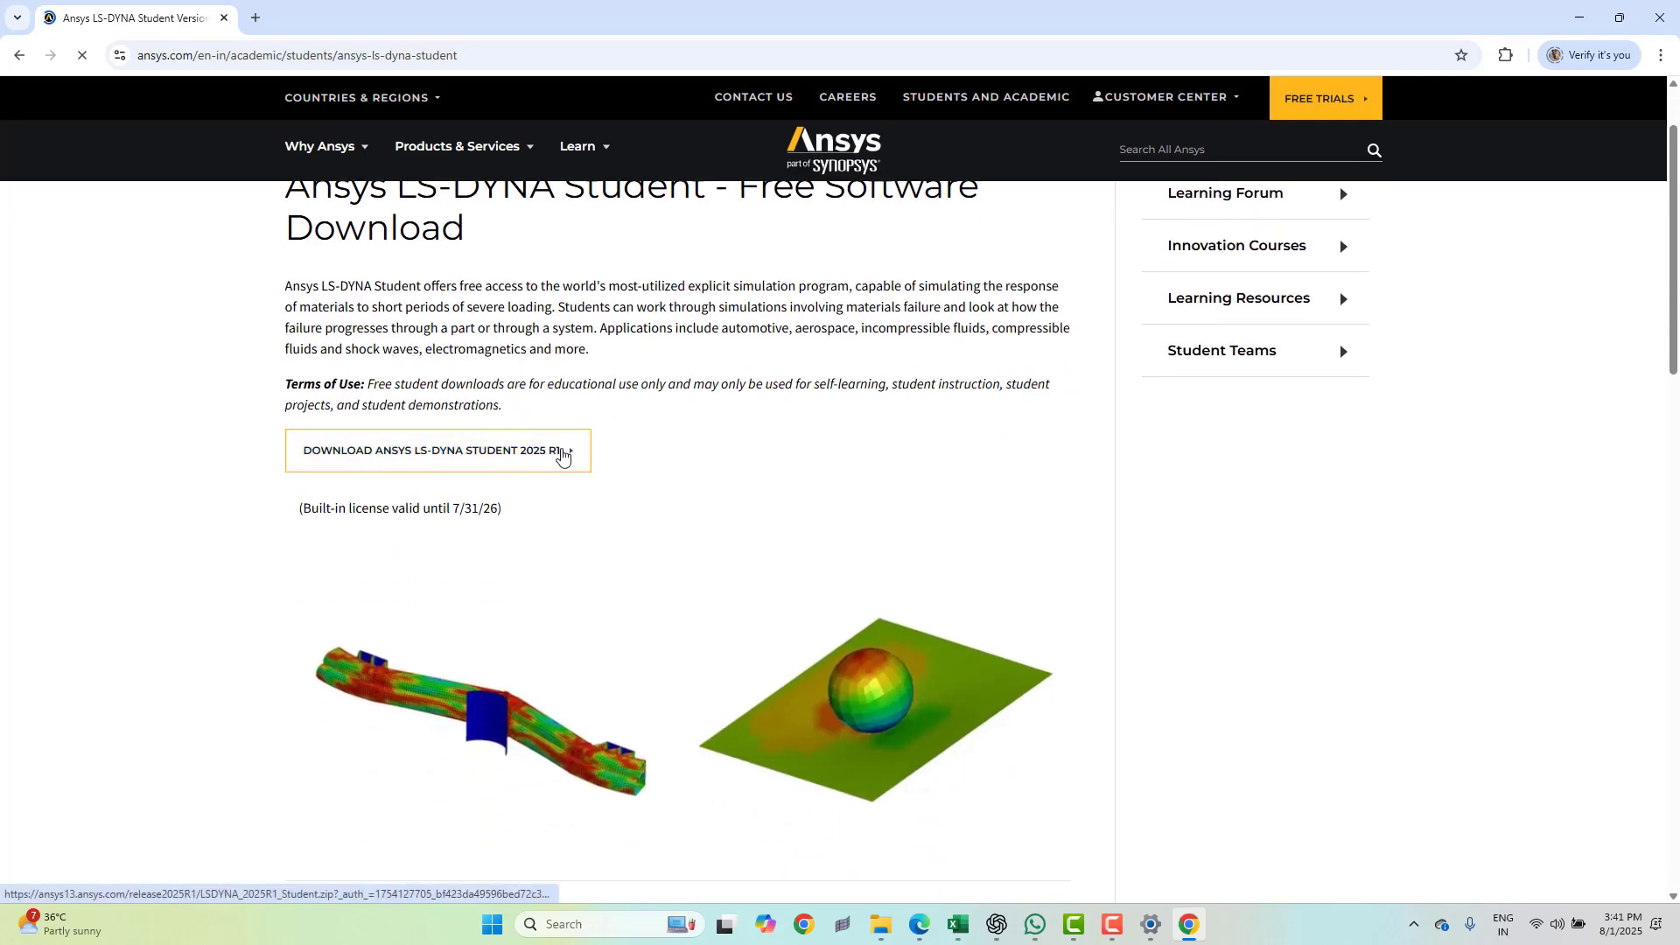
pyautogui.scroll(-1, 636, 446)
pyautogui.scroll(-3, 635, 447)
pyautogui.scroll(-1, 638, 446)
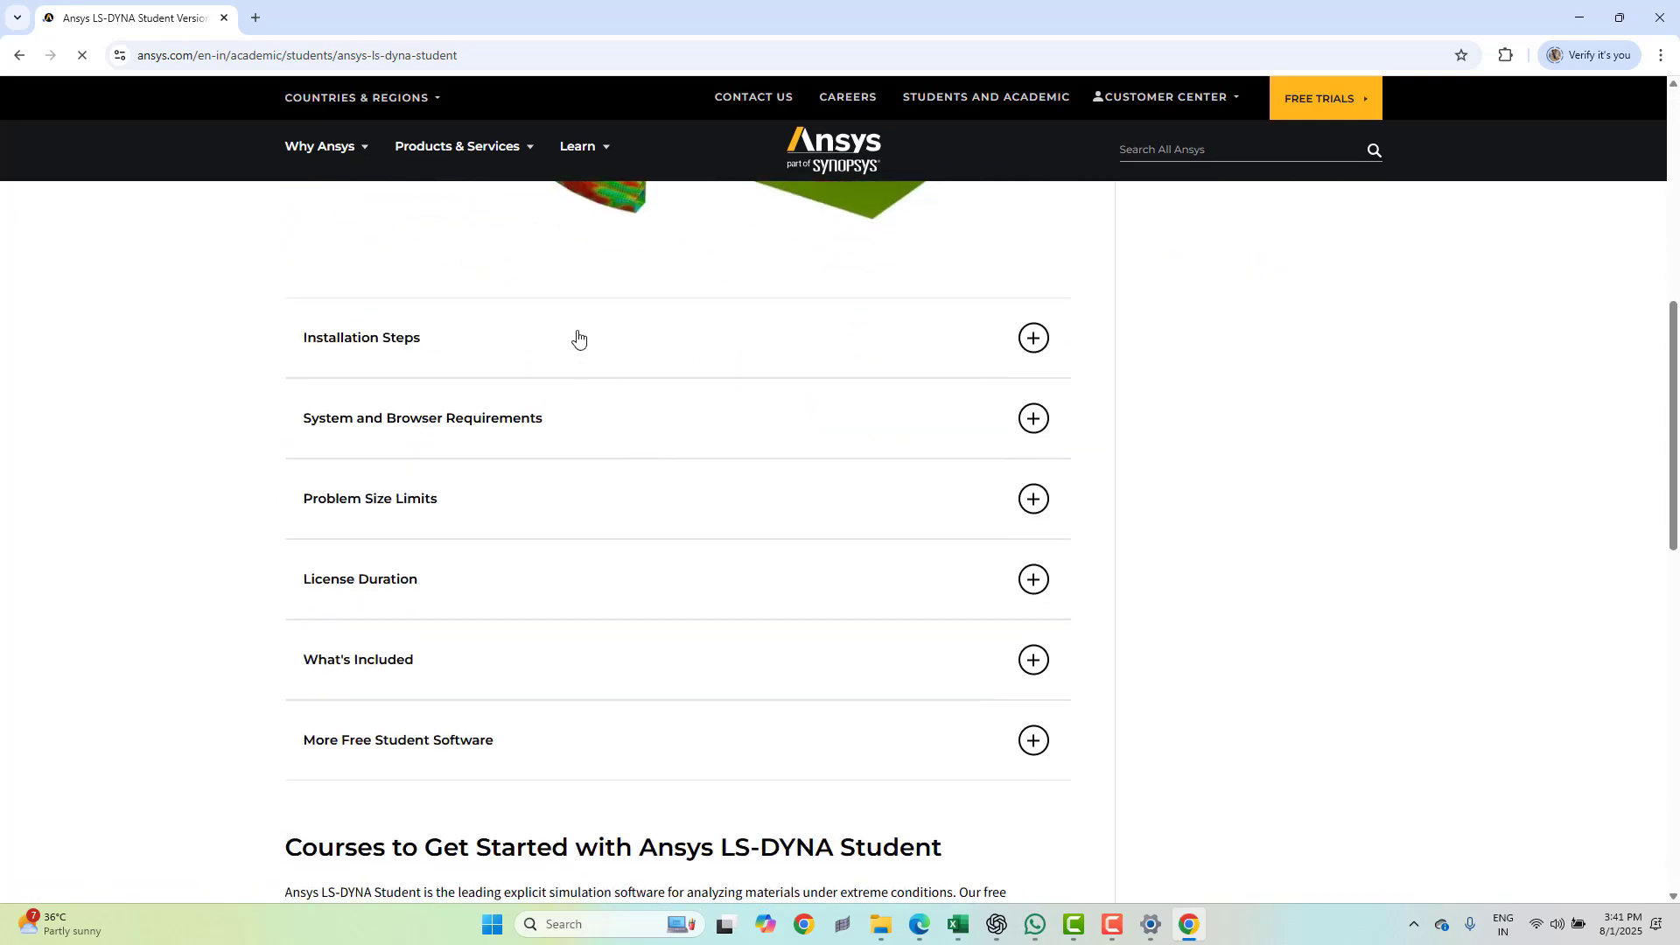
# Expand Installation Steps and highlight each instruction, from unzipping the package to the reboot note.
pyautogui.click(578, 339)
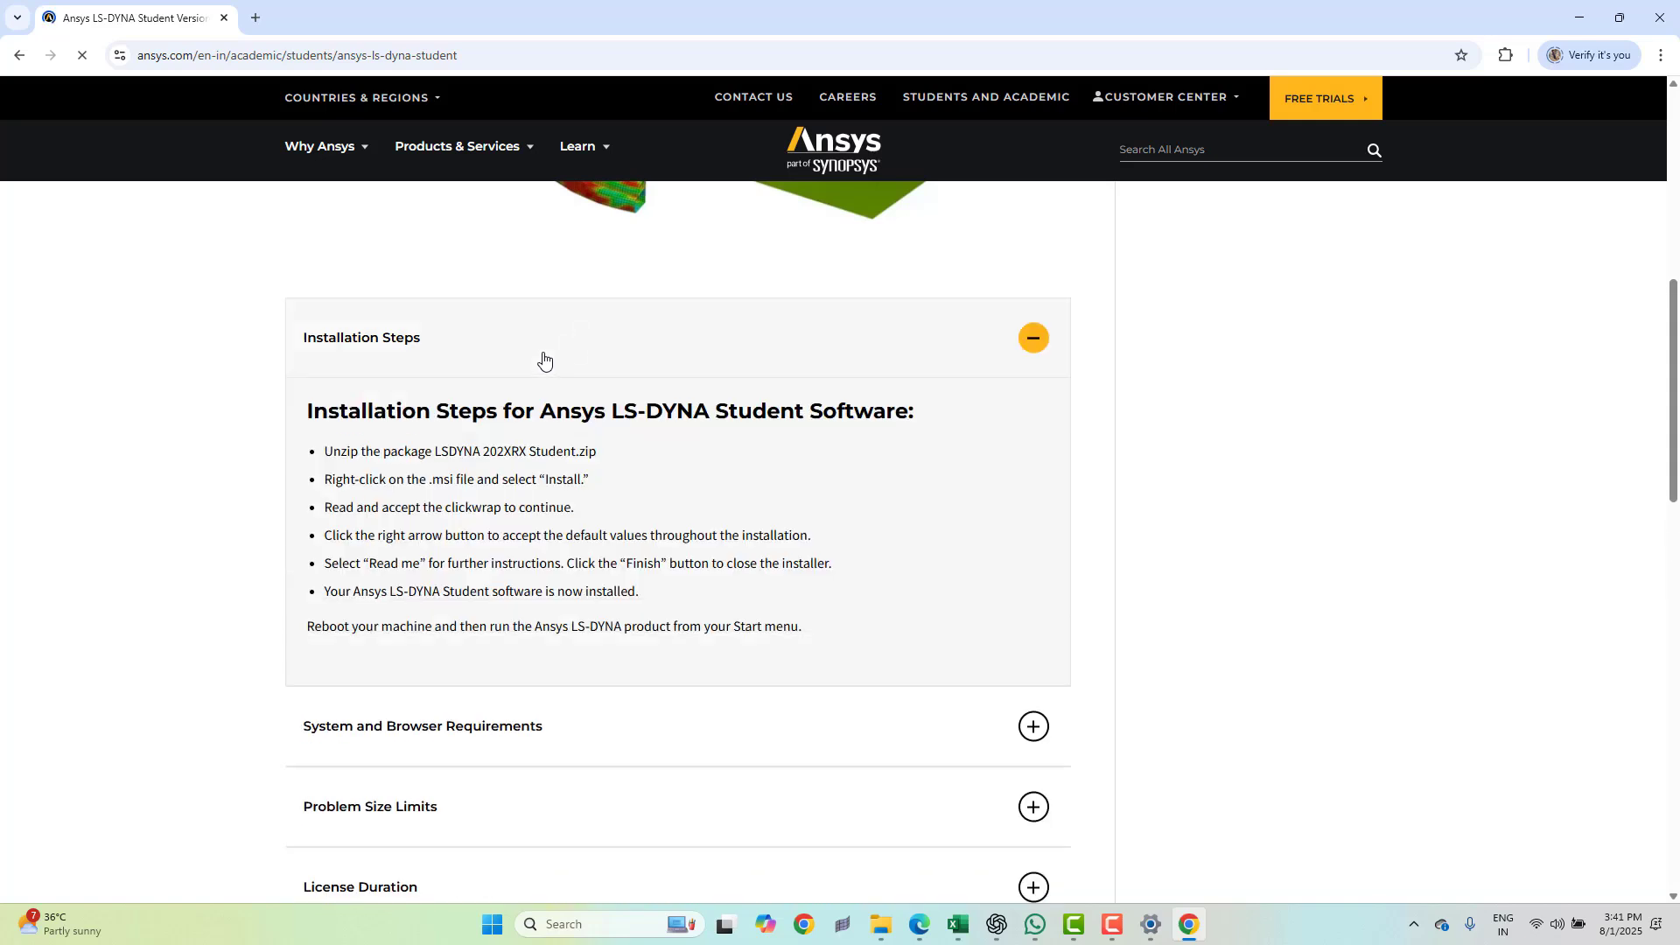
pyautogui.moveTo(309, 411); pyautogui.dragTo(717, 402)
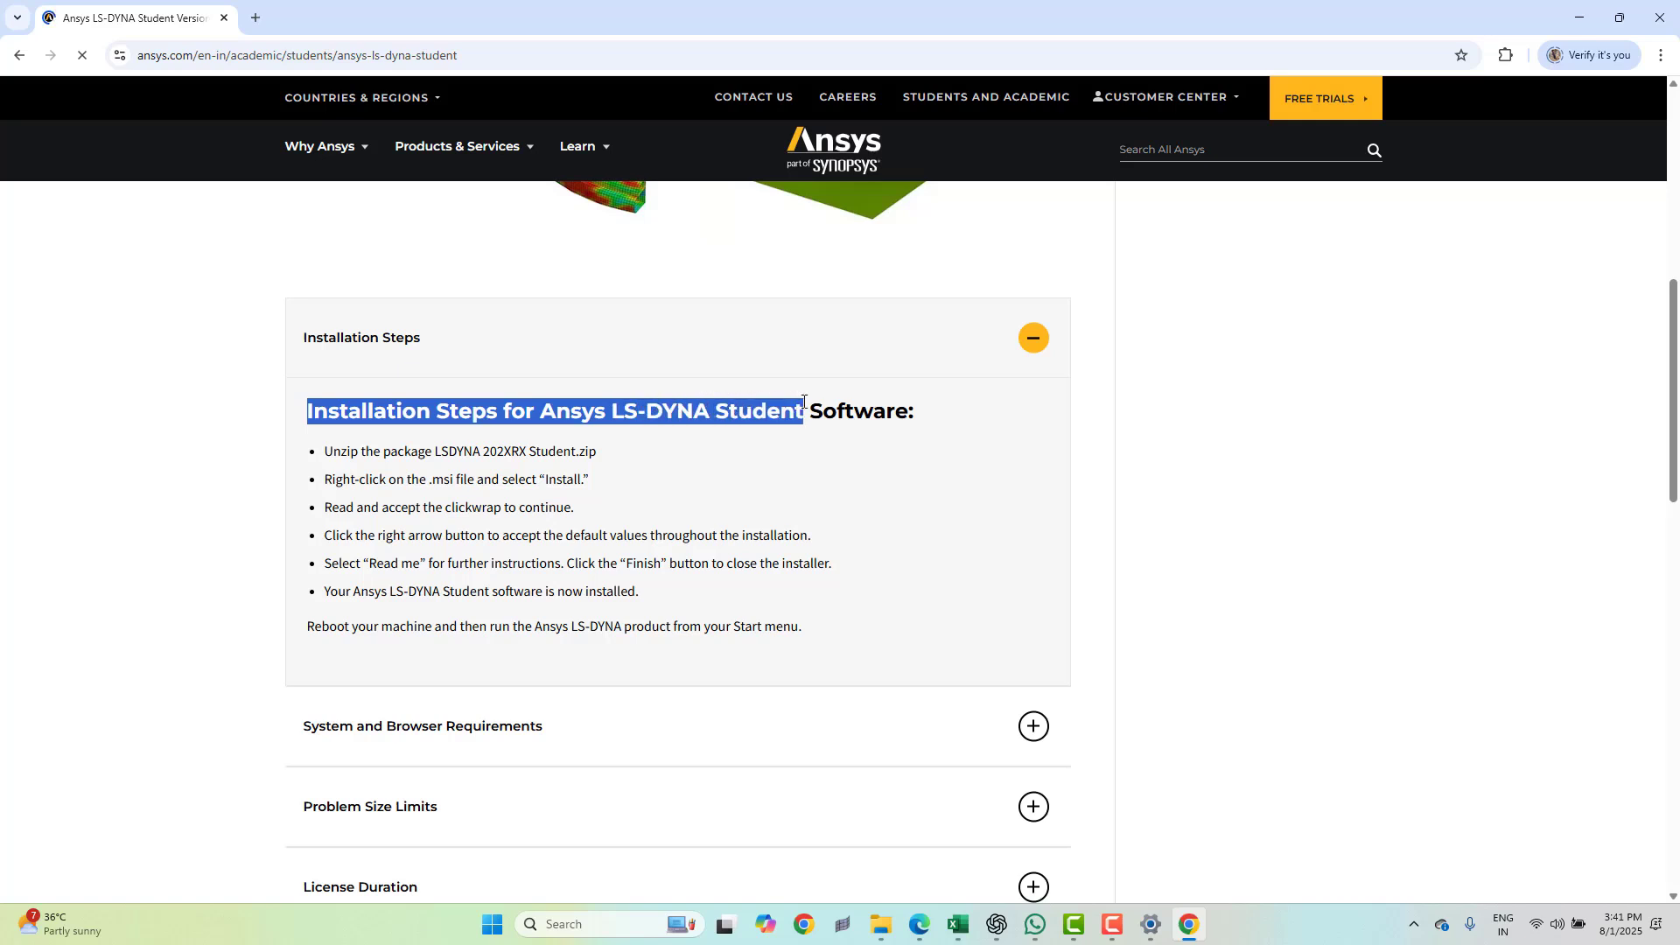
pyautogui.moveTo(716, 401); pyautogui.dragTo(930, 408)
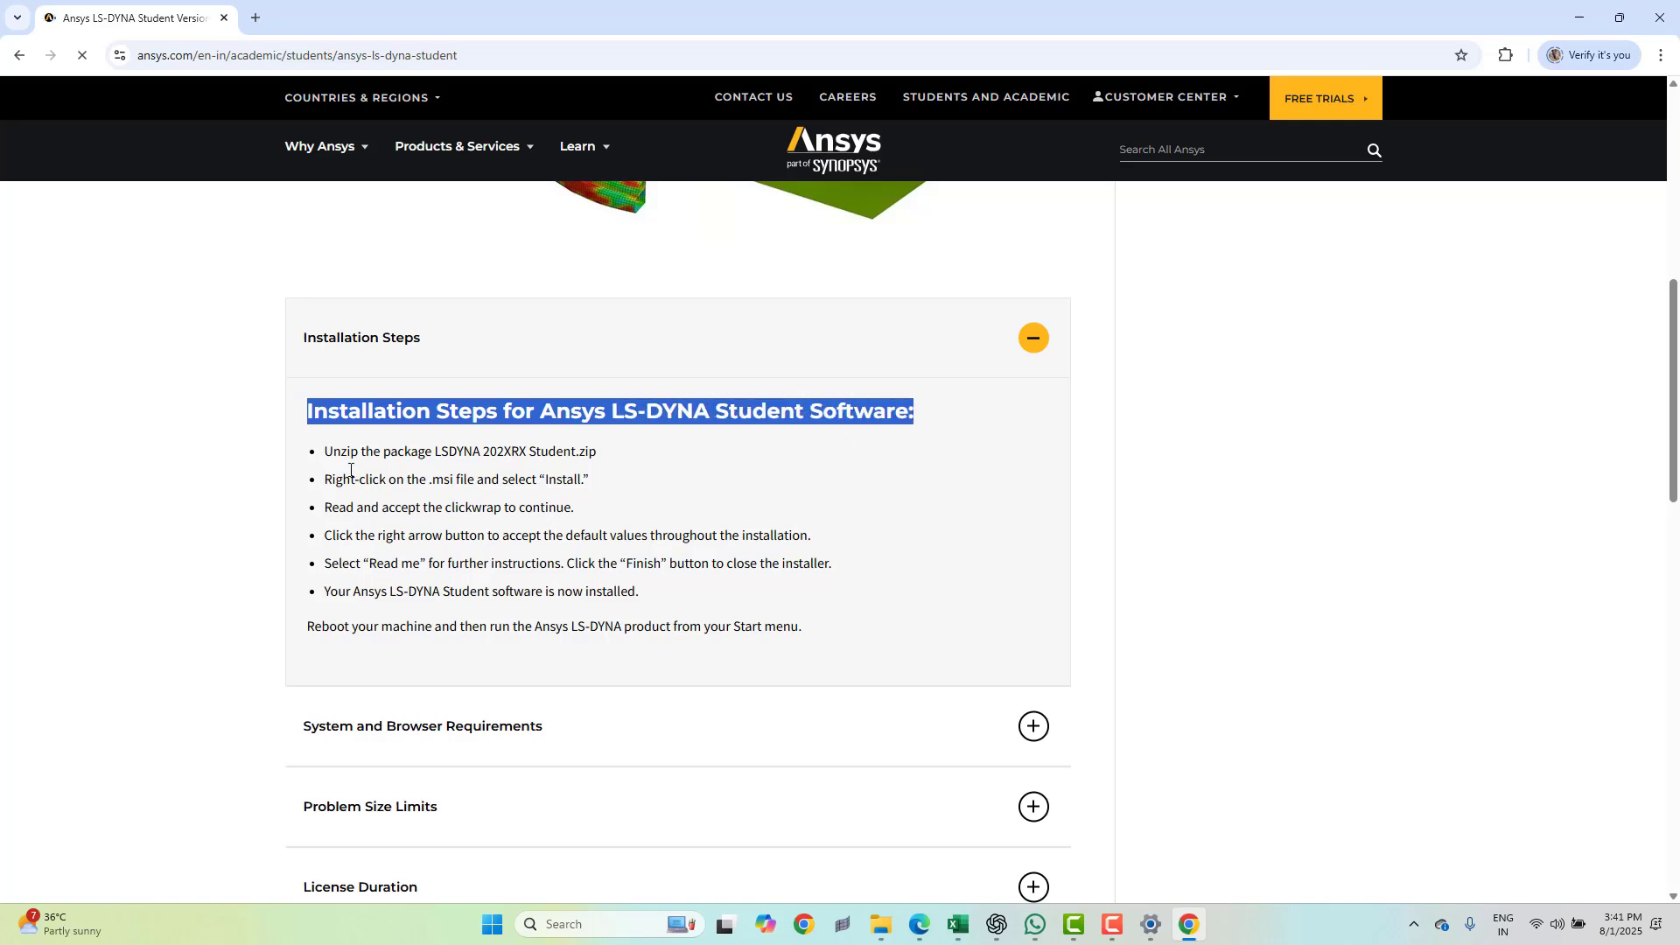
pyautogui.moveTo(326, 452); pyautogui.dragTo(600, 454)
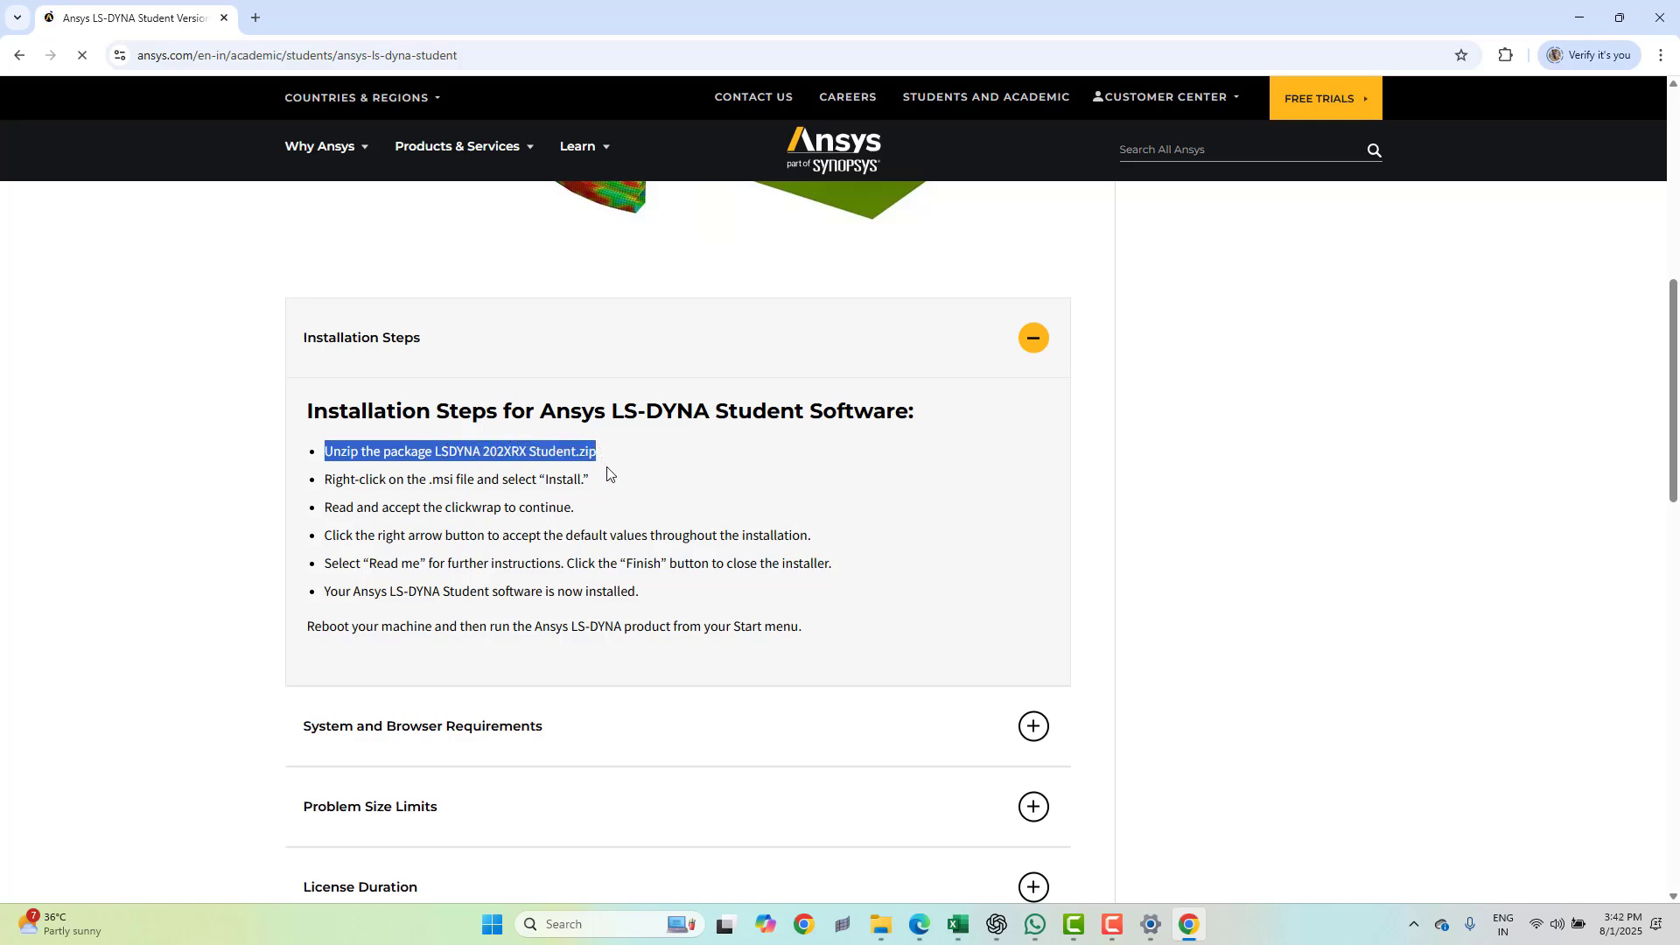
pyautogui.moveTo(326, 506); pyautogui.dragTo(532, 505)
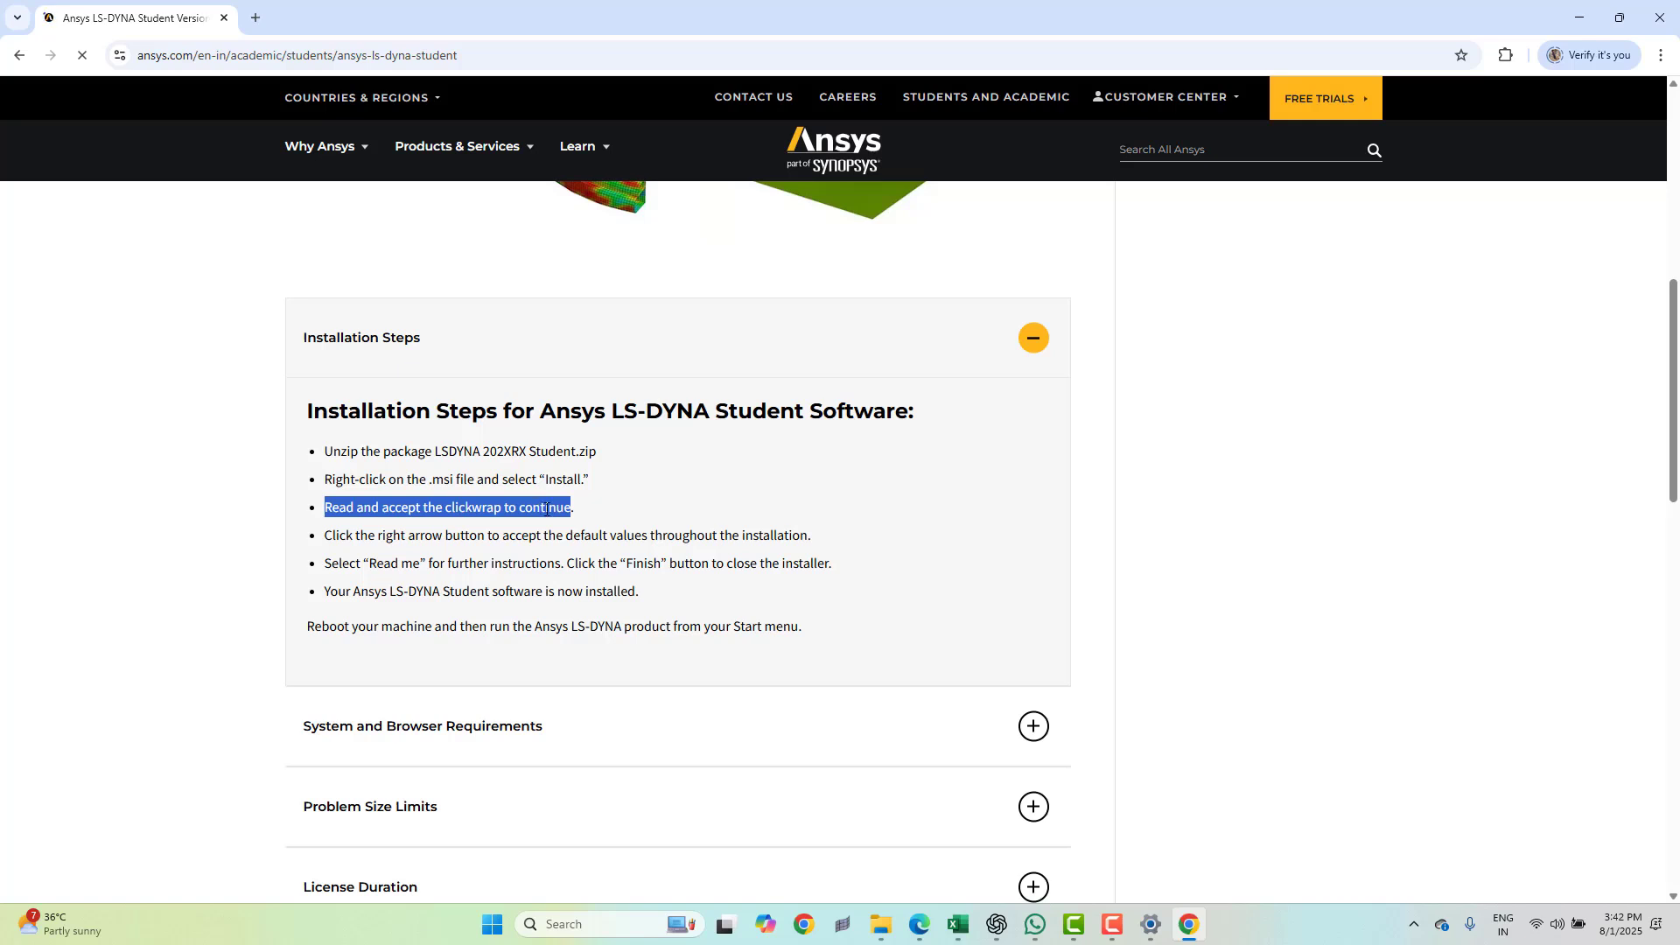
pyautogui.moveTo(354, 535); pyautogui.dragTo(717, 537)
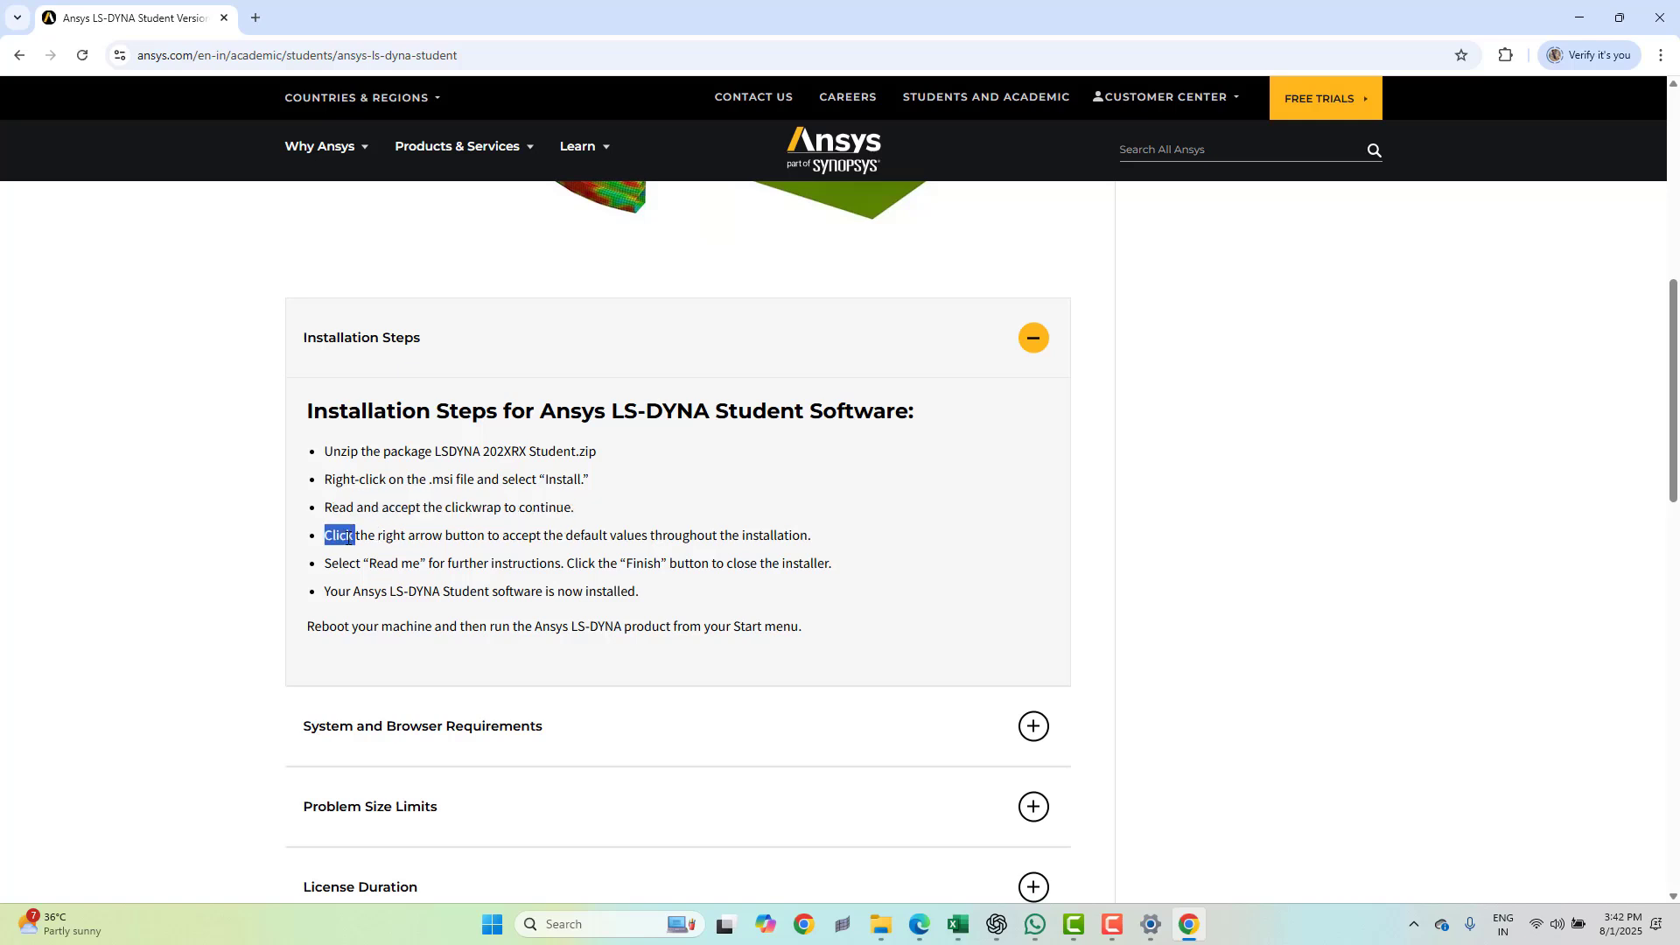
pyautogui.scroll(-1, 597, 560)
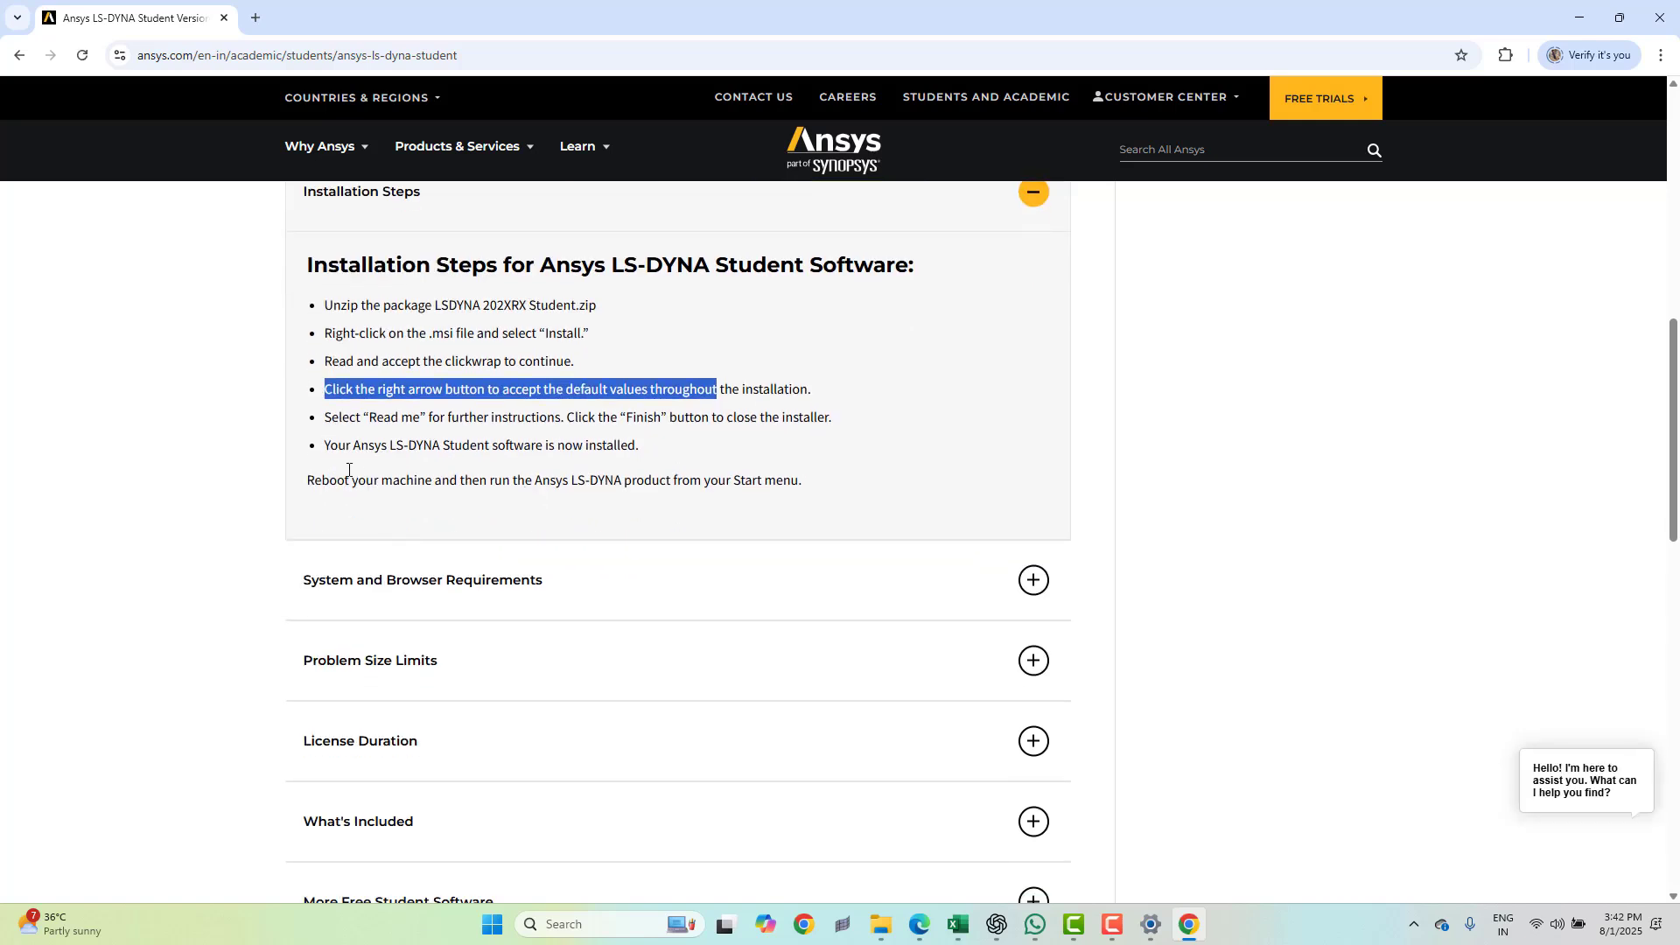
pyautogui.moveTo(327, 453); pyautogui.dragTo(633, 460)
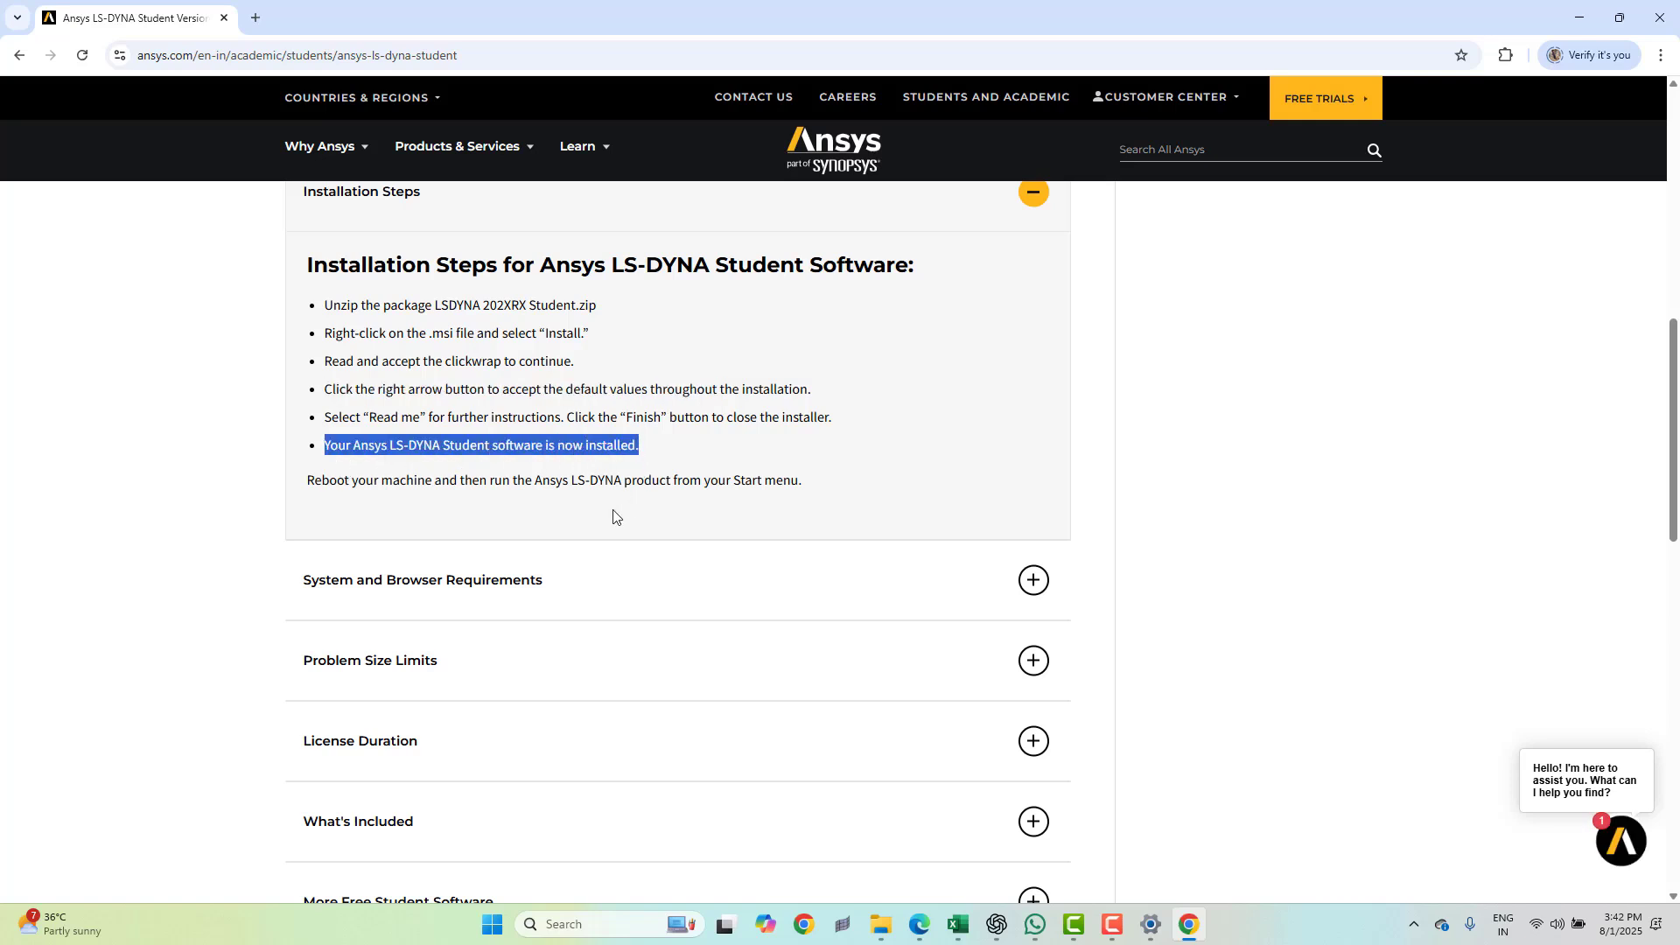
pyautogui.moveTo(310, 480); pyautogui.dragTo(774, 498)
pyautogui.scroll(-1, 704, 525)
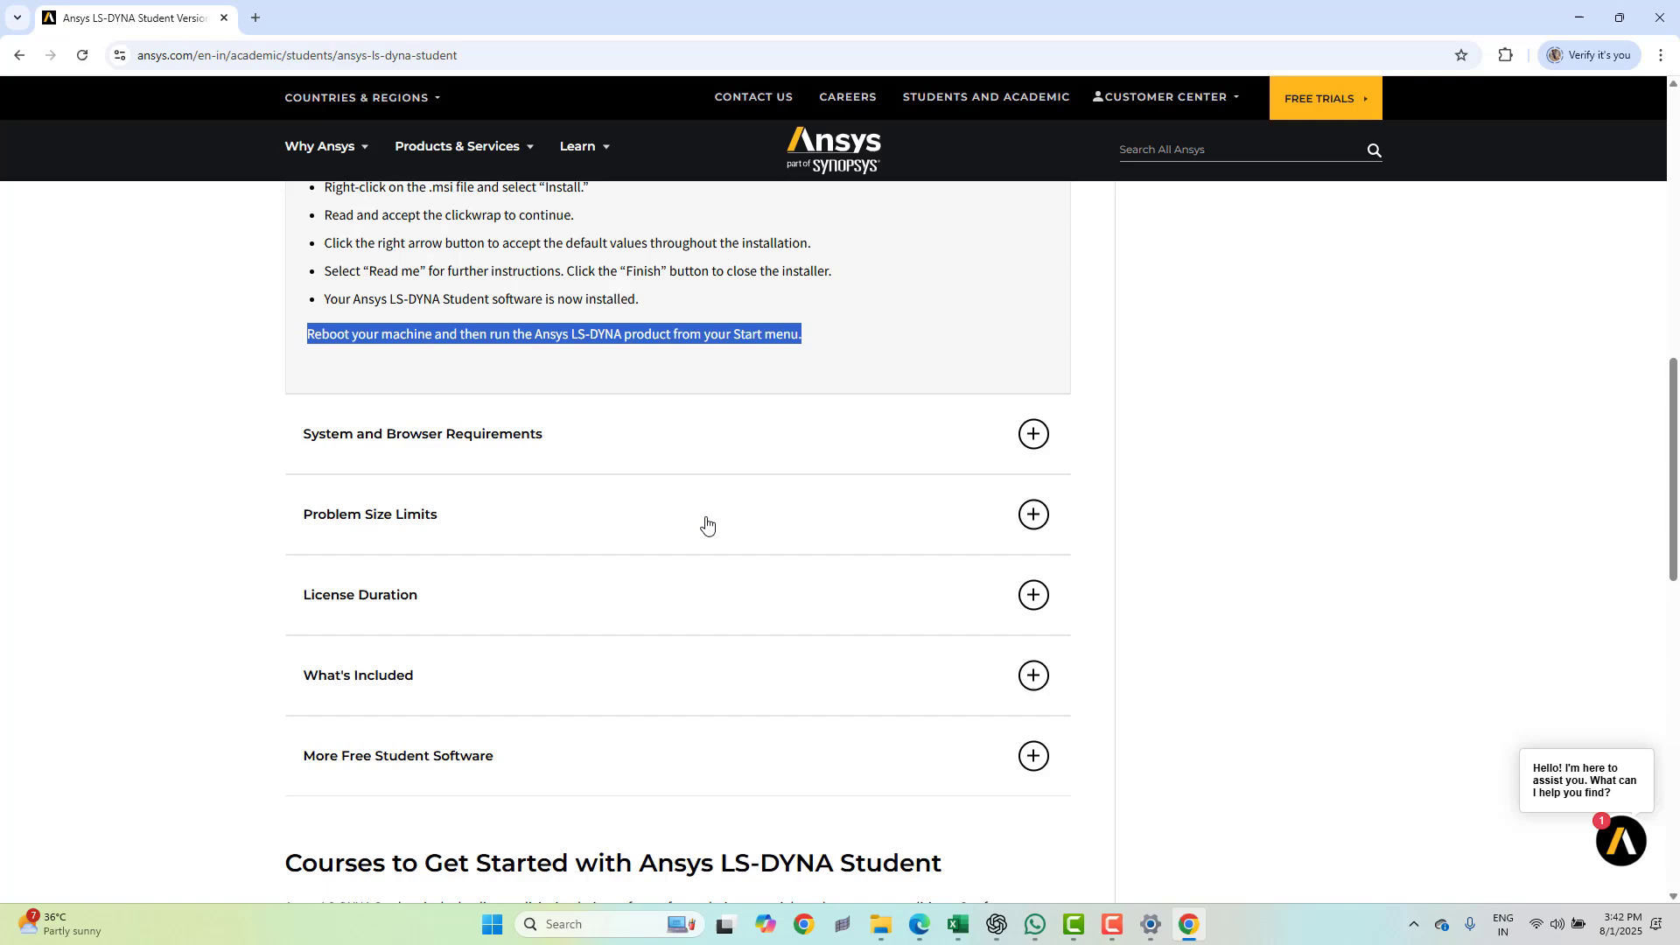
# Open System and Browser Requirements, collapse Installation Steps, and highlight the 4 GB RAM requirement.
pyautogui.click(665, 446)
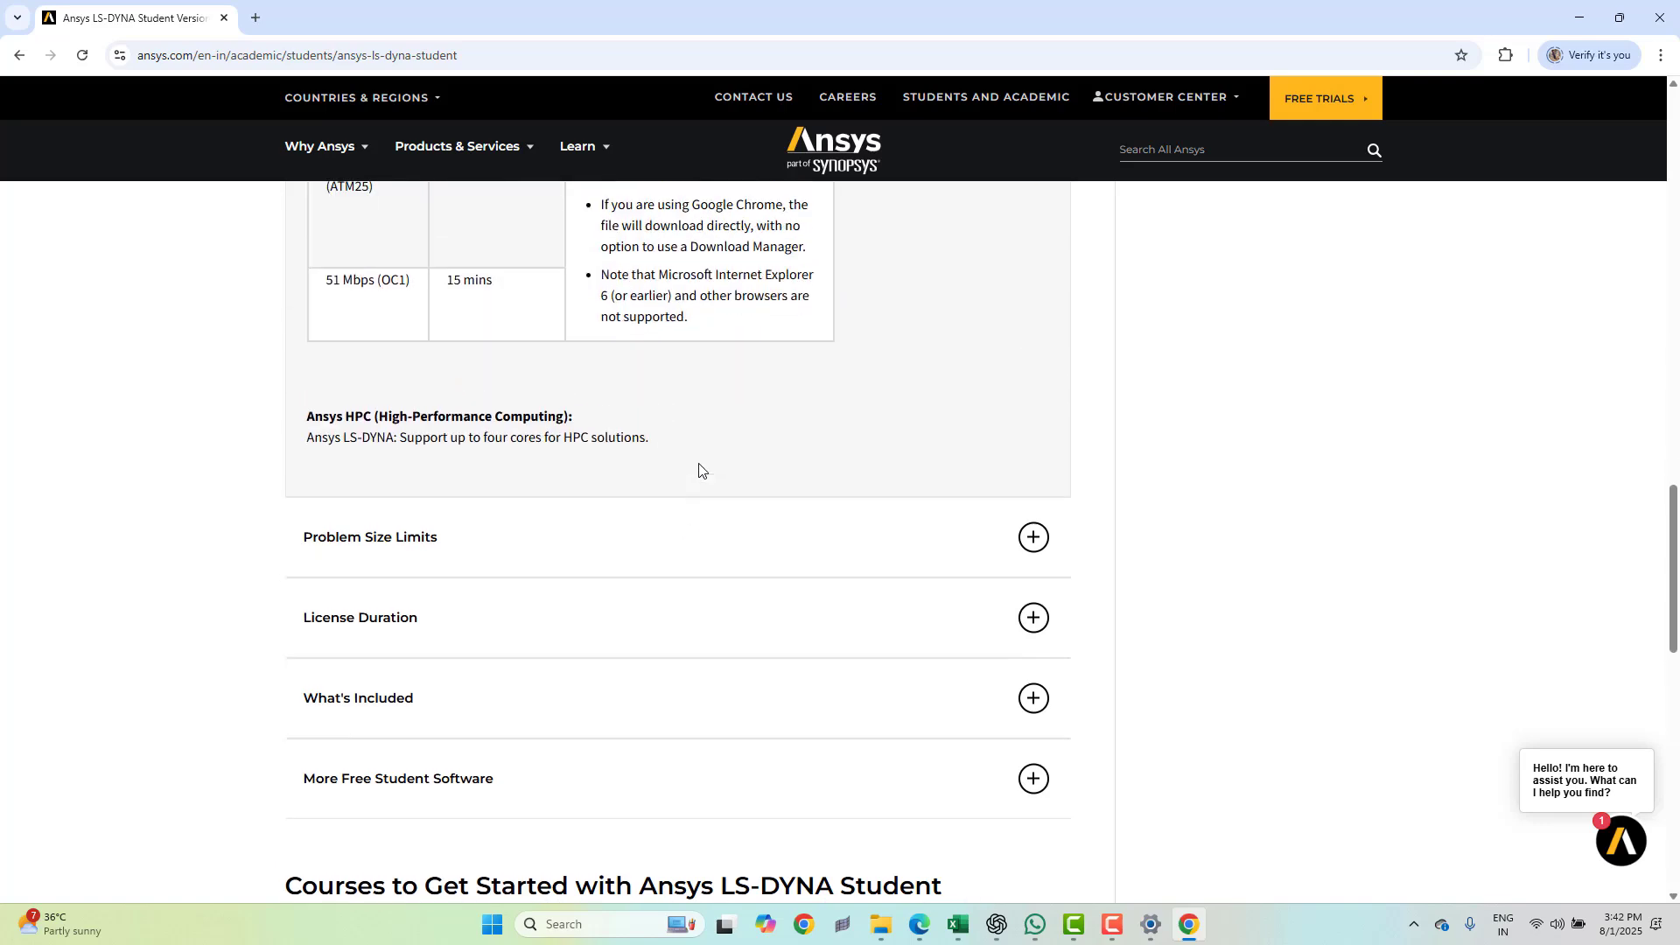
pyautogui.scroll(3, 829, 487)
pyautogui.scroll(1, 774, 487)
pyautogui.scroll(-1, 762, 488)
pyautogui.scroll(1, 729, 505)
pyautogui.click(610, 245)
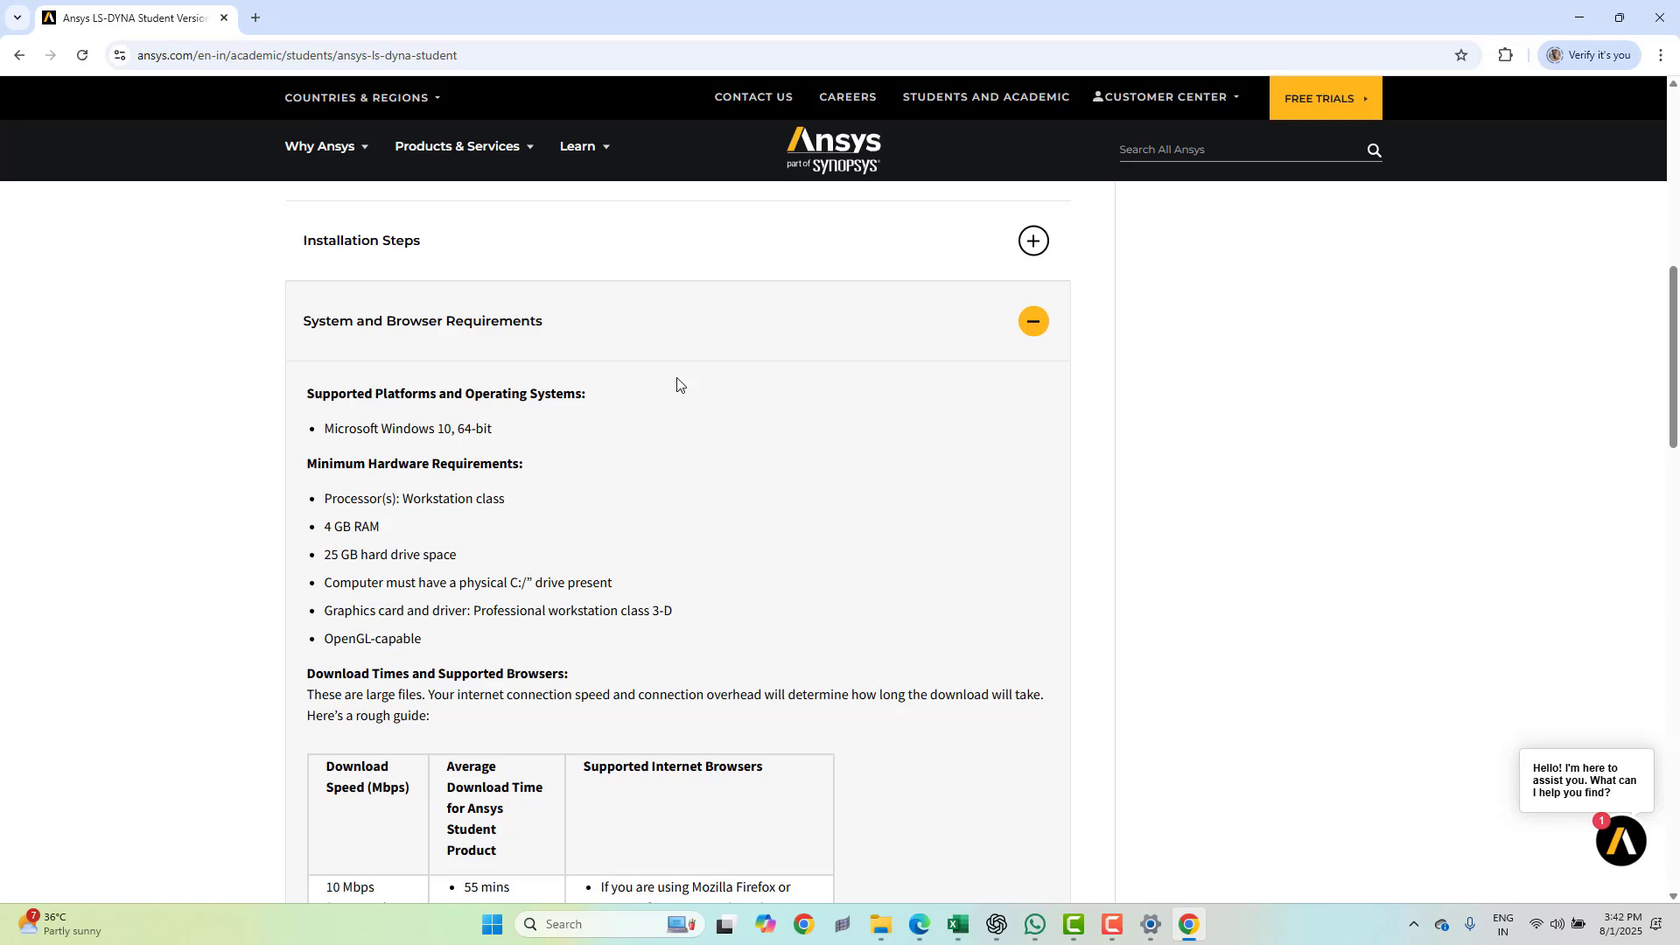
pyautogui.scroll(-1, 544, 443)
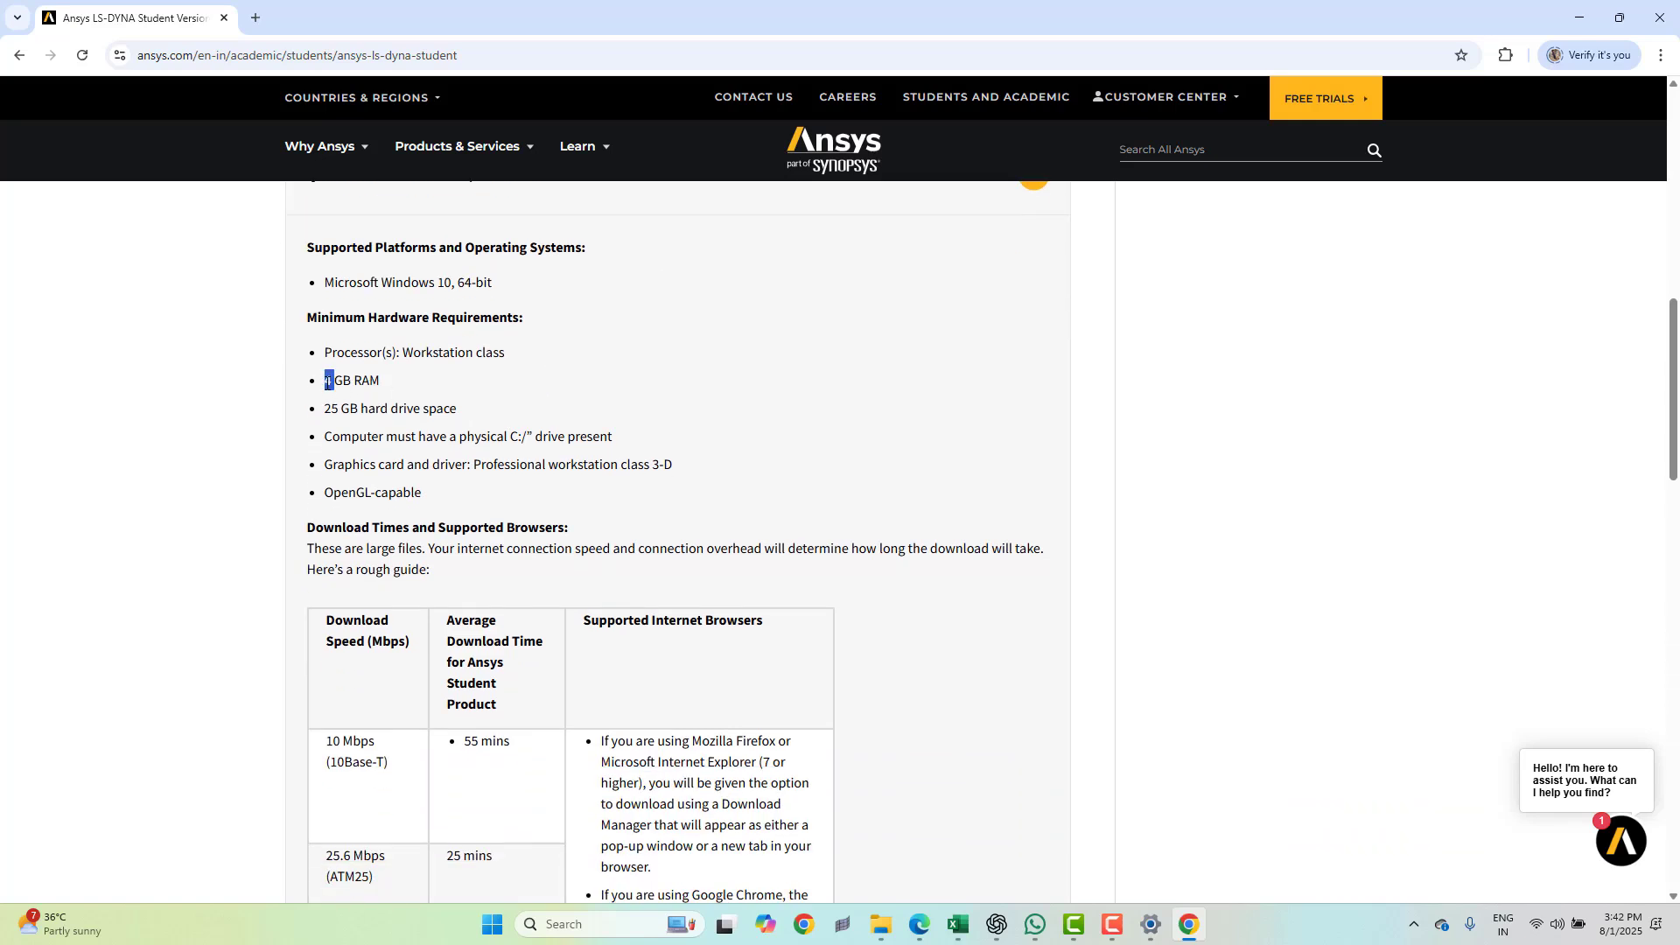
pyautogui.moveTo(325, 380); pyautogui.dragTo(430, 402)
pyautogui.click(420, 390)
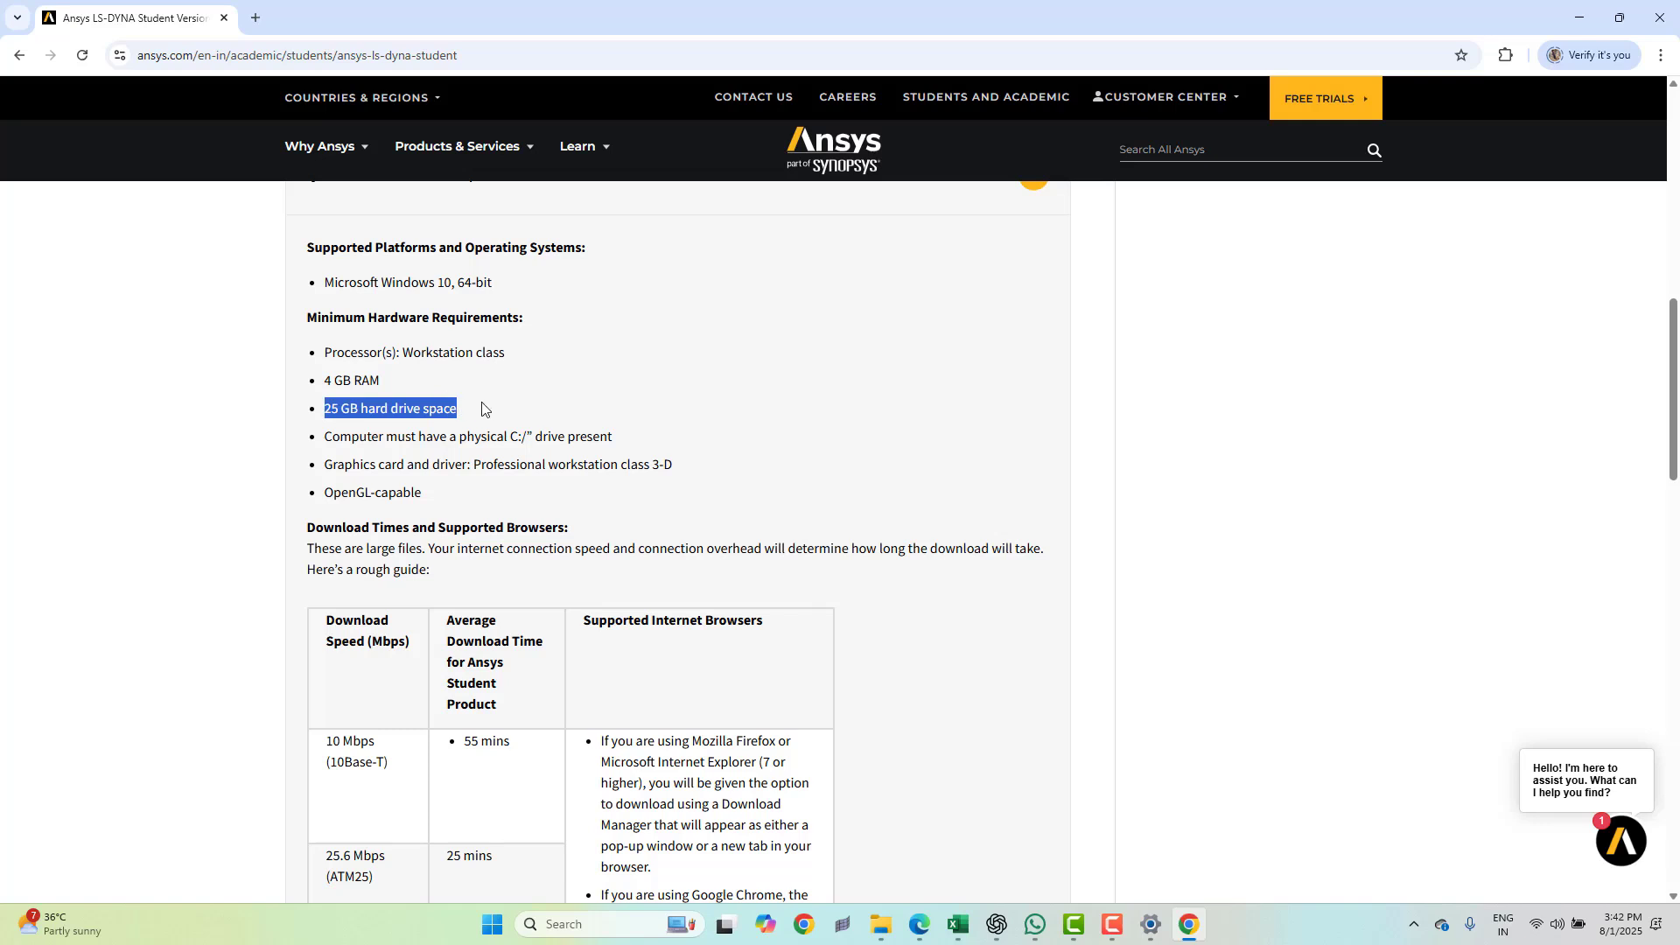
# Highlight the 25 GB disk space and graphics card requirements, then collapse the requirements section.
pyautogui.moveTo(482, 409); pyautogui.dragTo(309, 385)
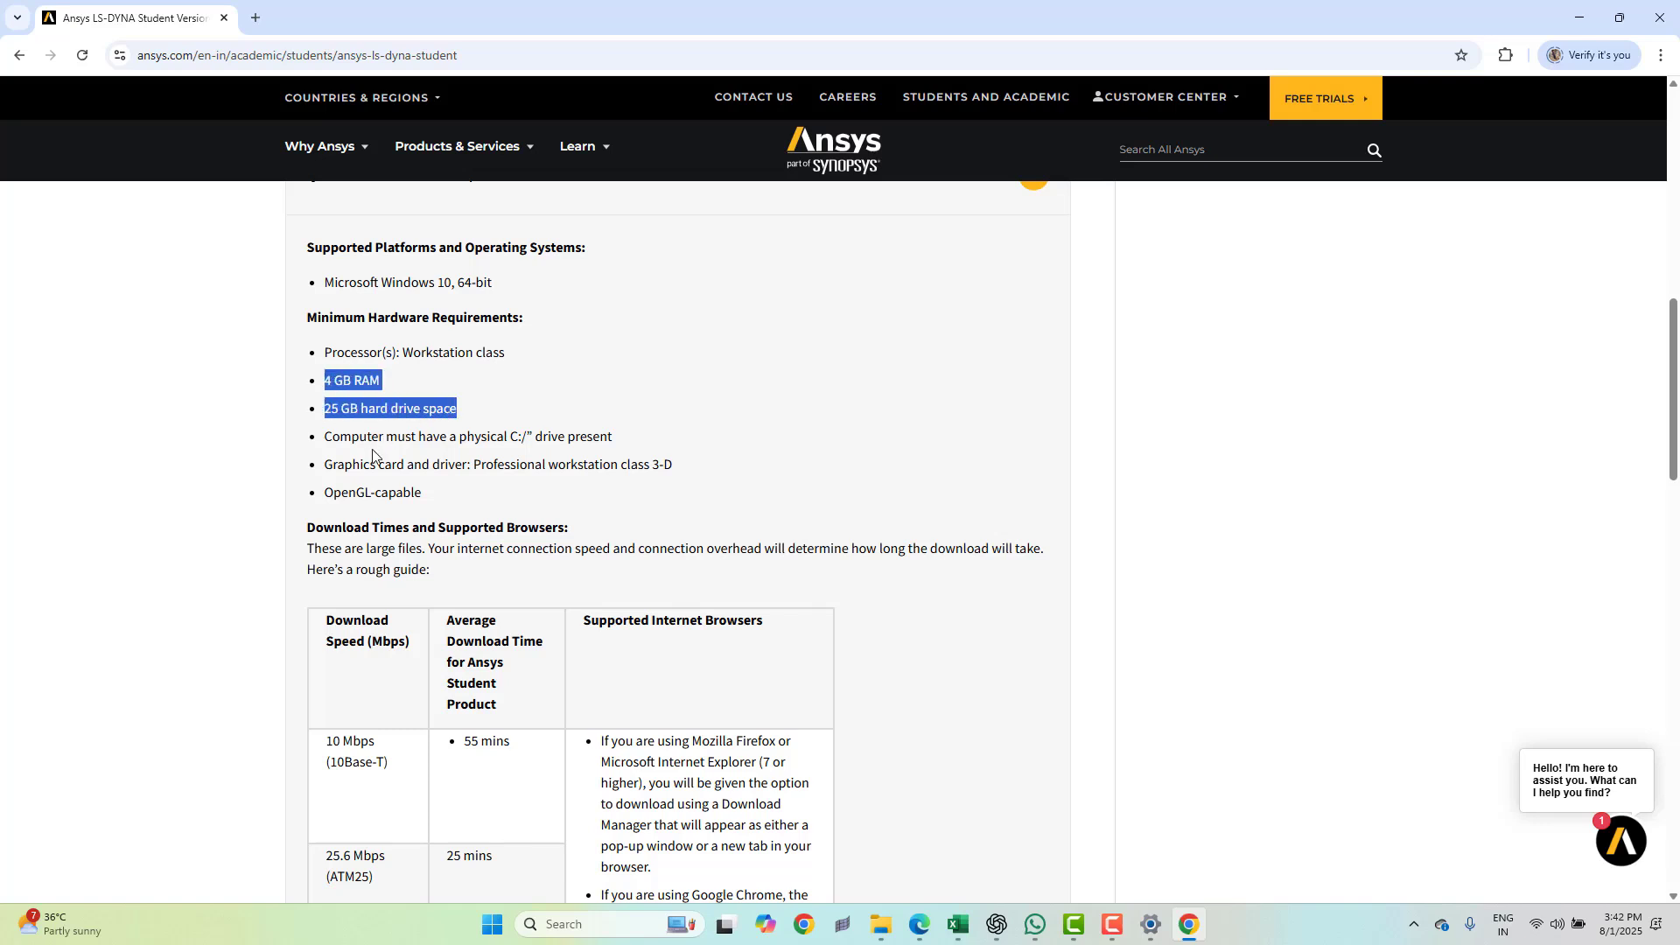
pyautogui.moveTo(341, 464); pyautogui.dragTo(480, 463)
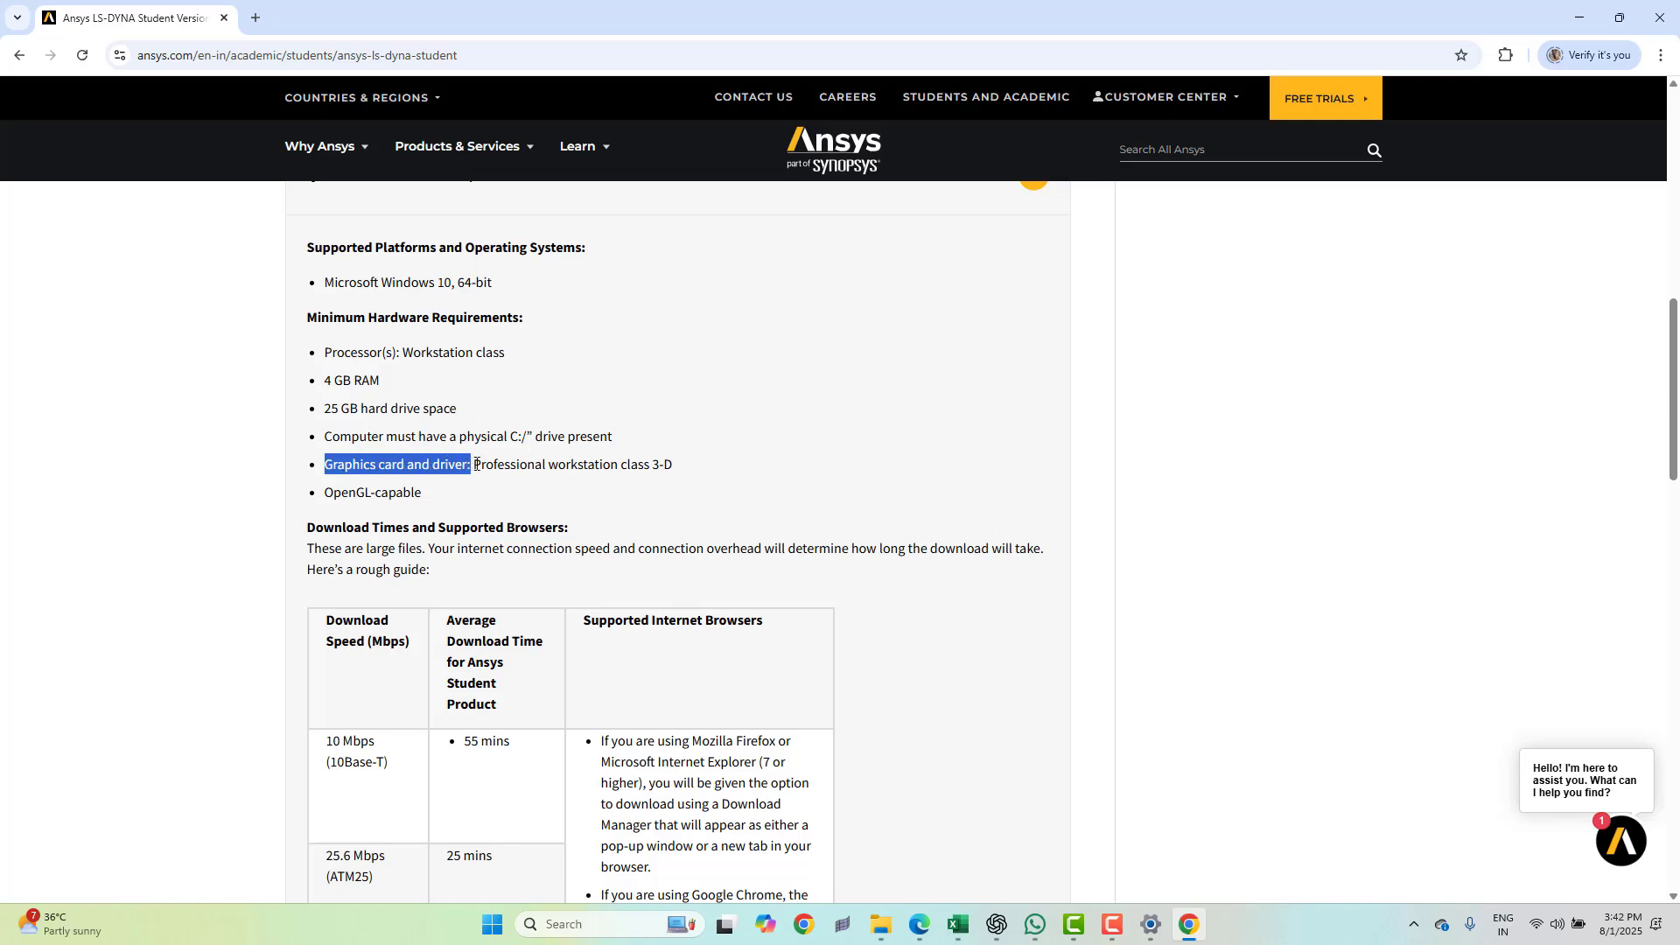
pyautogui.moveTo(510, 463)
pyautogui.mouseDown()
pyautogui.moveTo(697, 465)
pyautogui.moveTo(315, 467)
pyautogui.mouseUp()
pyautogui.click(697, 465)
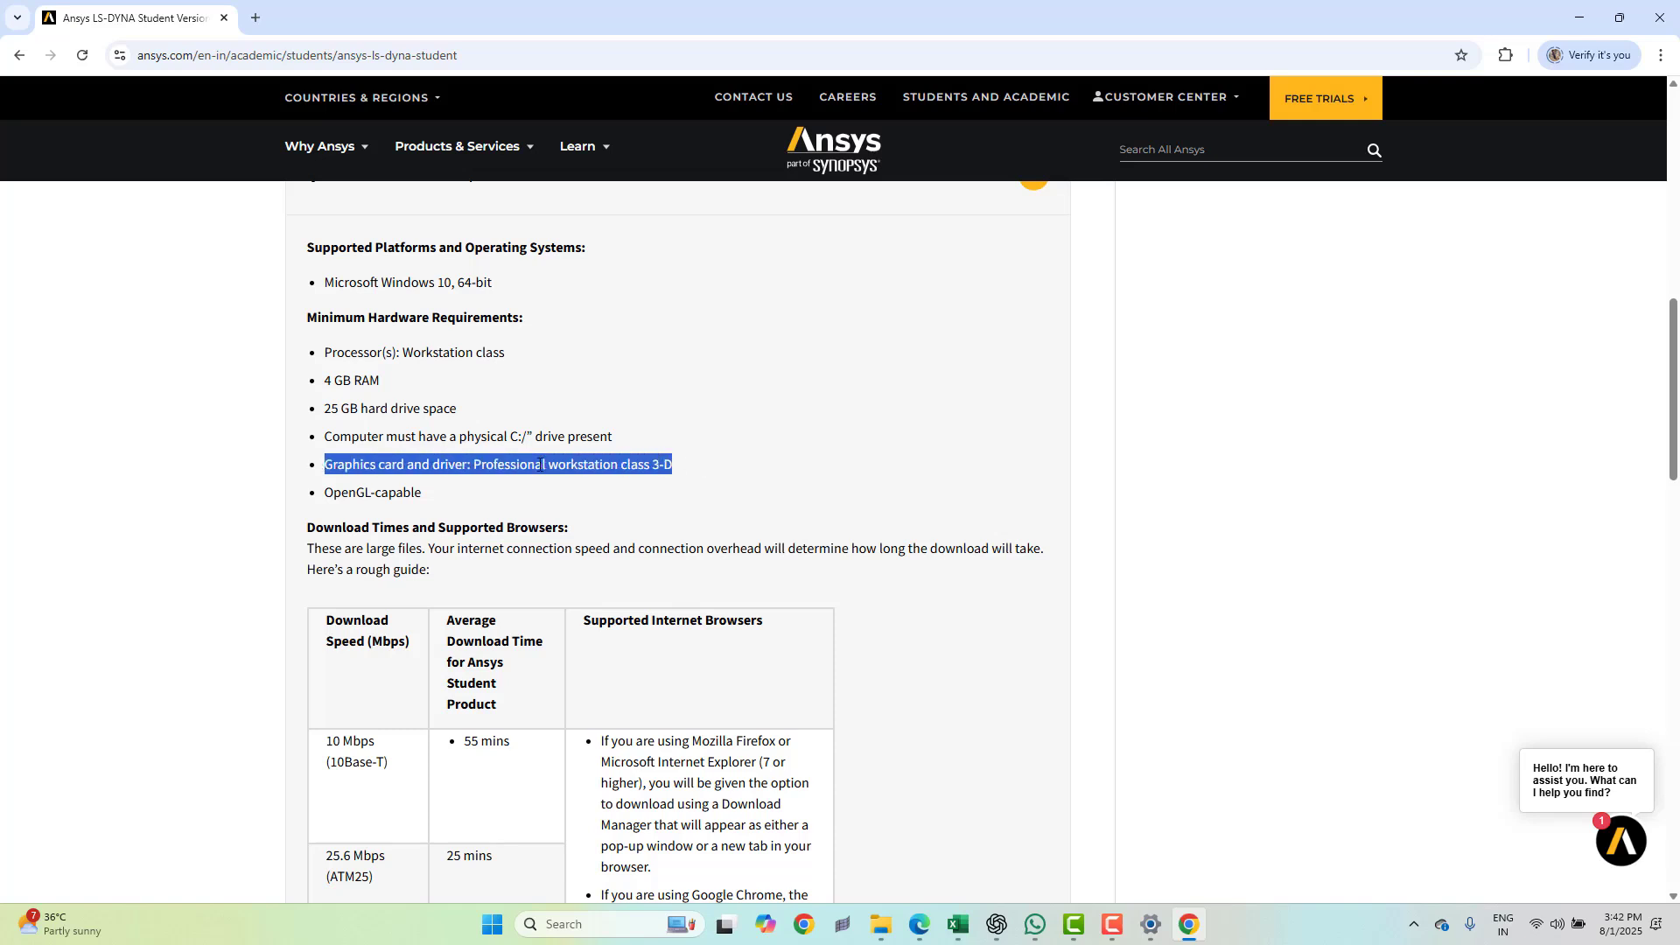
pyautogui.scroll(-1, 610, 481)
pyautogui.scroll(-2, 591, 491)
pyautogui.scroll(-1, 578, 512)
pyautogui.scroll(1, 569, 521)
pyautogui.scroll(1, 570, 513)
pyautogui.scroll(3, 547, 480)
pyautogui.click(532, 352)
# Expand Problem Size Limits and highlight the 128K node limit.
pyautogui.click(519, 408)
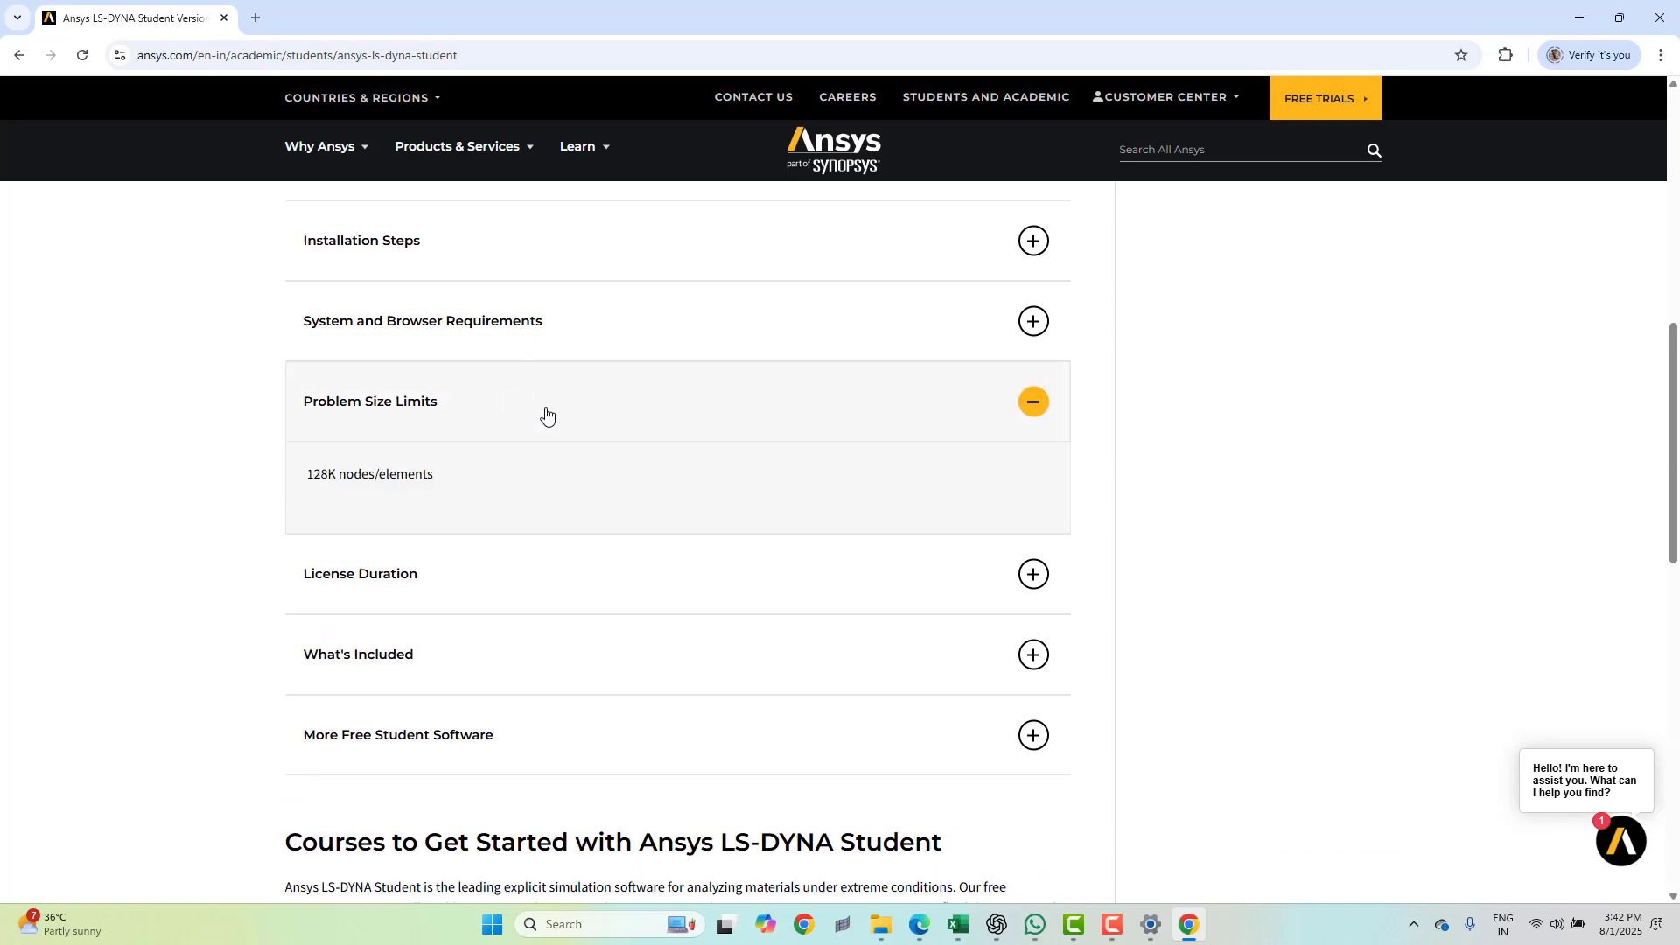
pyautogui.doubleClick(311, 473)
pyautogui.click(431, 505)
# Expand License Duration and the included applications, highlighting Ansys LS-PrePost and LS-Run.
pyautogui.click(435, 572)
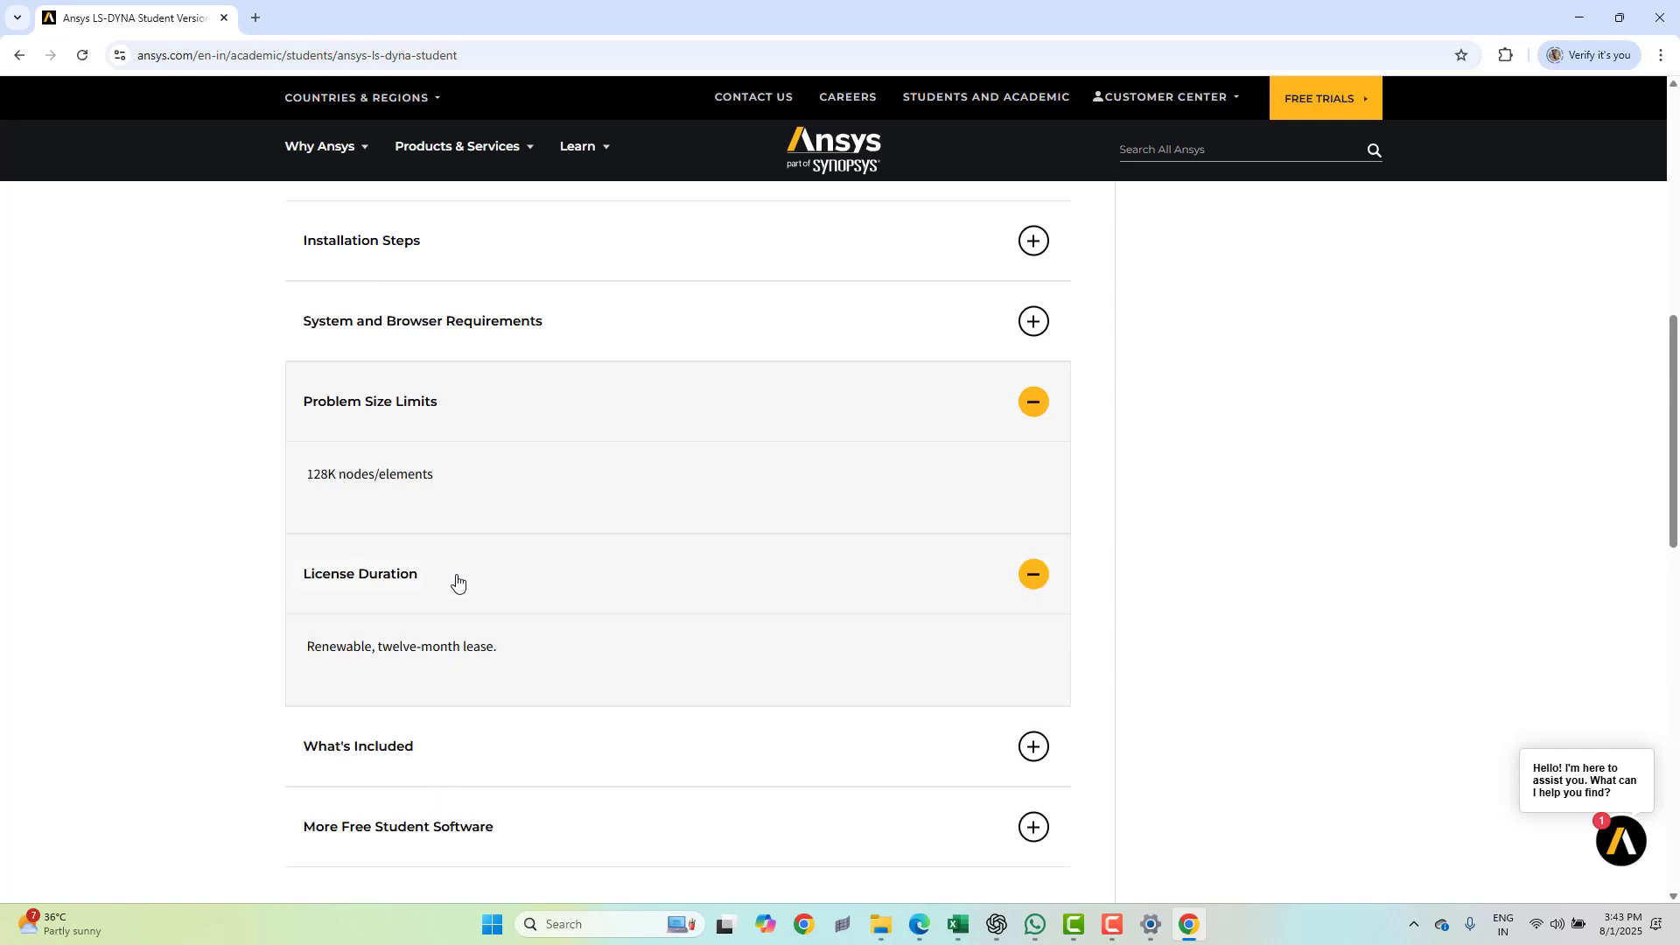
pyautogui.scroll(-1, 457, 598)
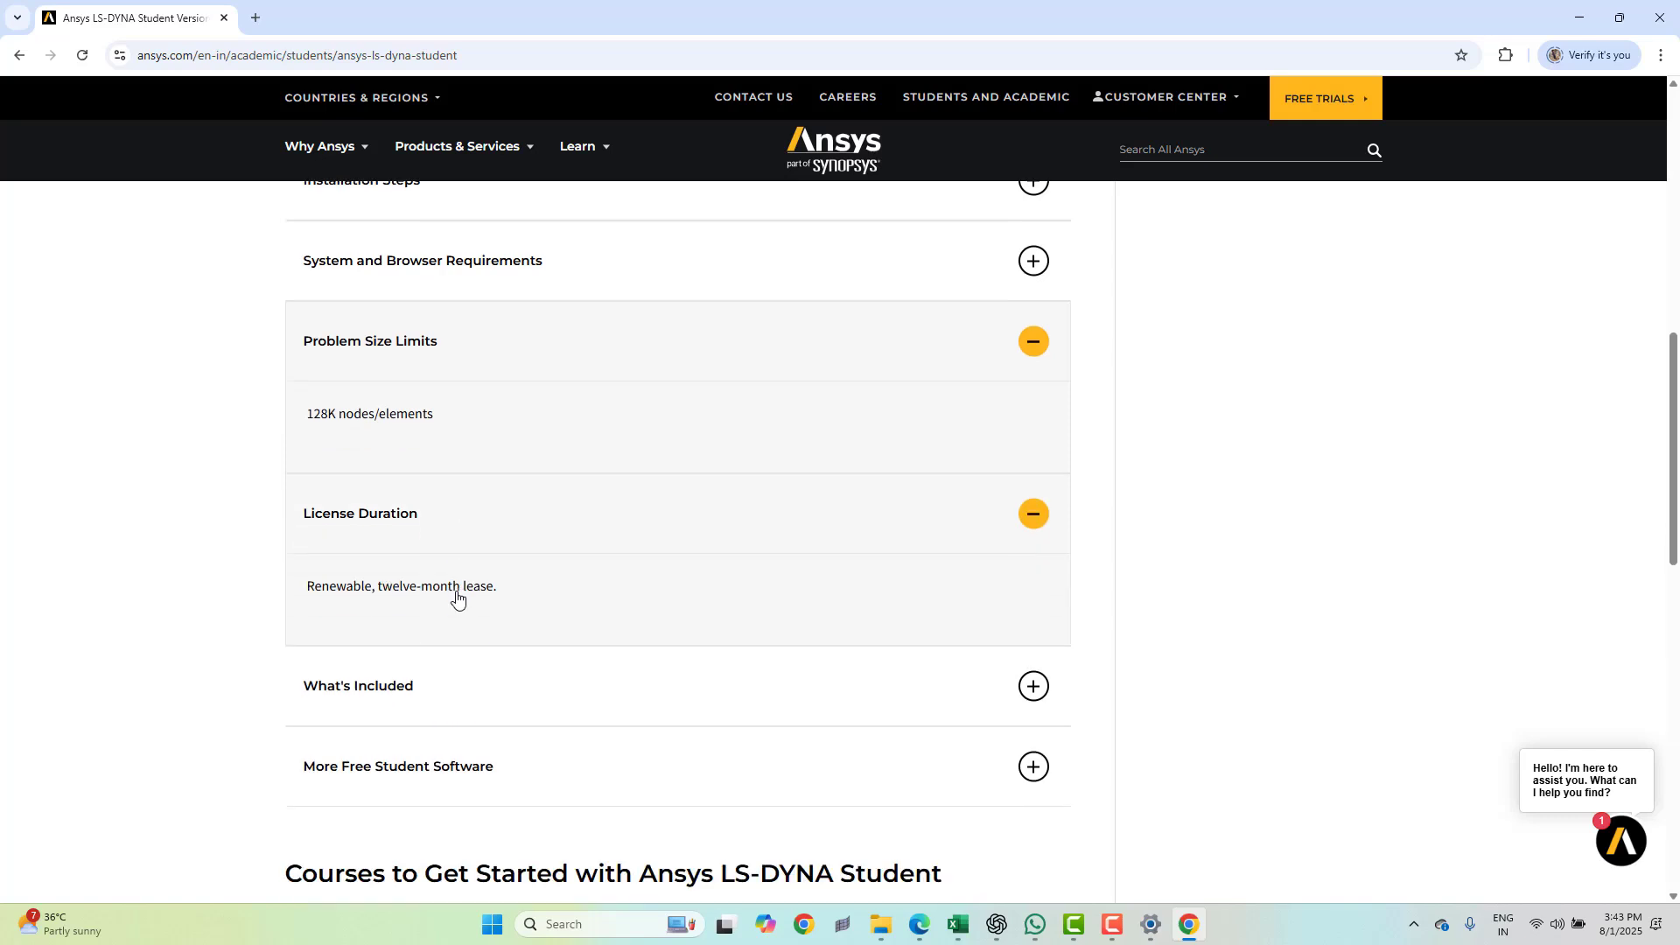
pyautogui.click(456, 592)
pyautogui.scroll(-1, 466, 586)
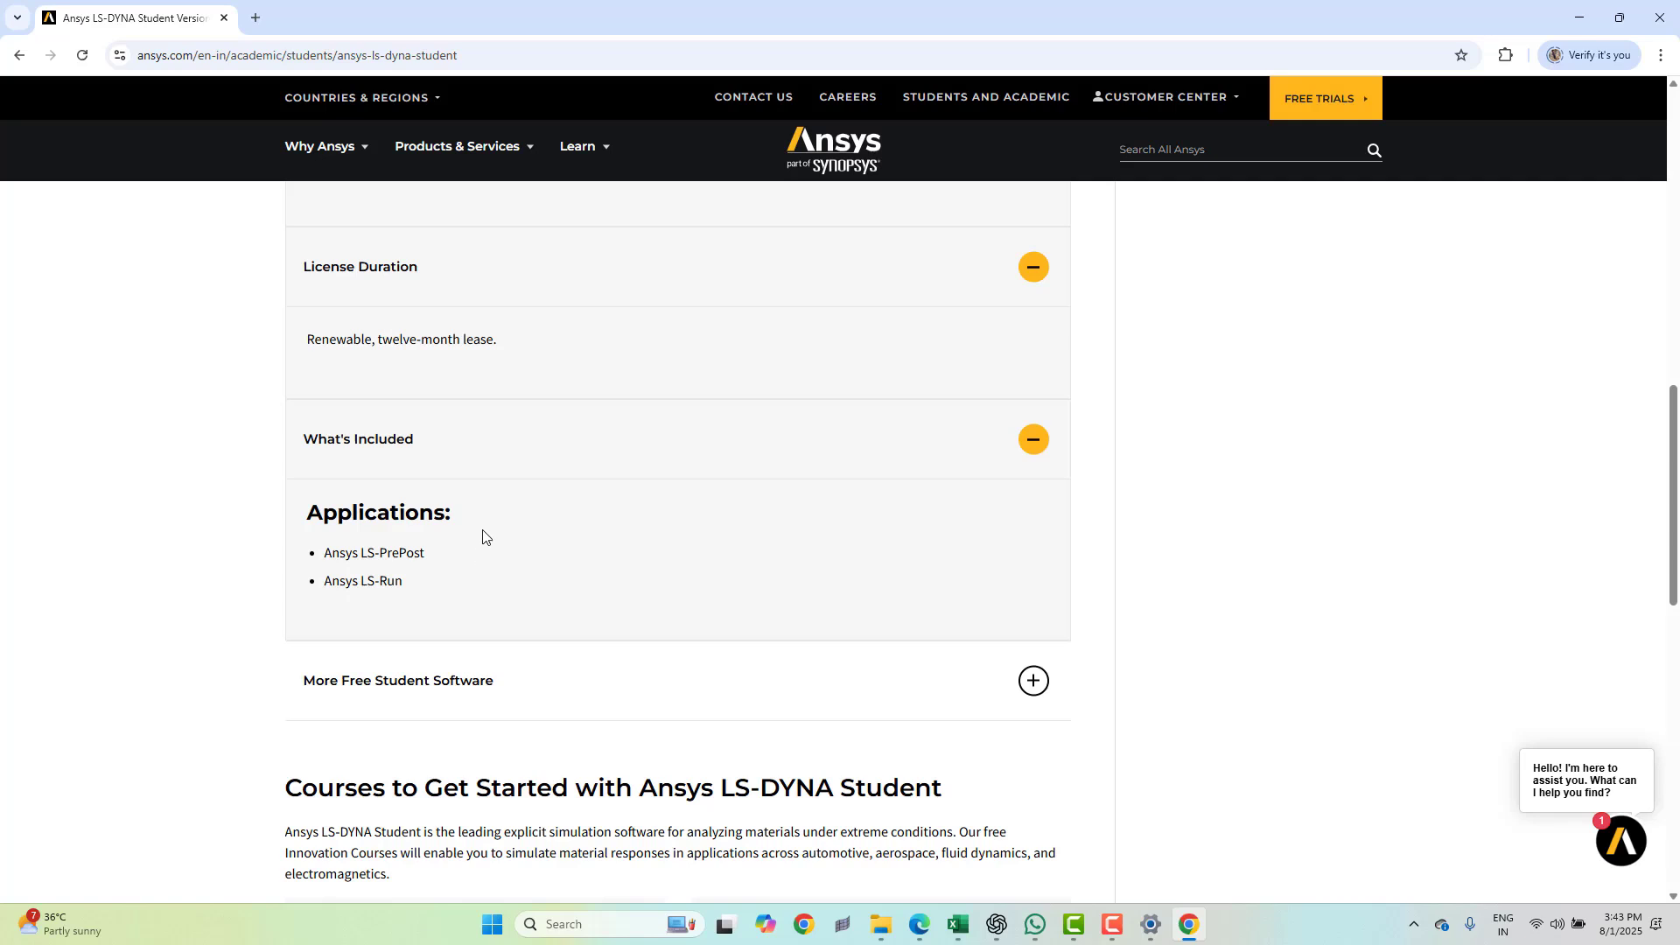
pyautogui.moveTo(328, 553); pyautogui.dragTo(401, 555)
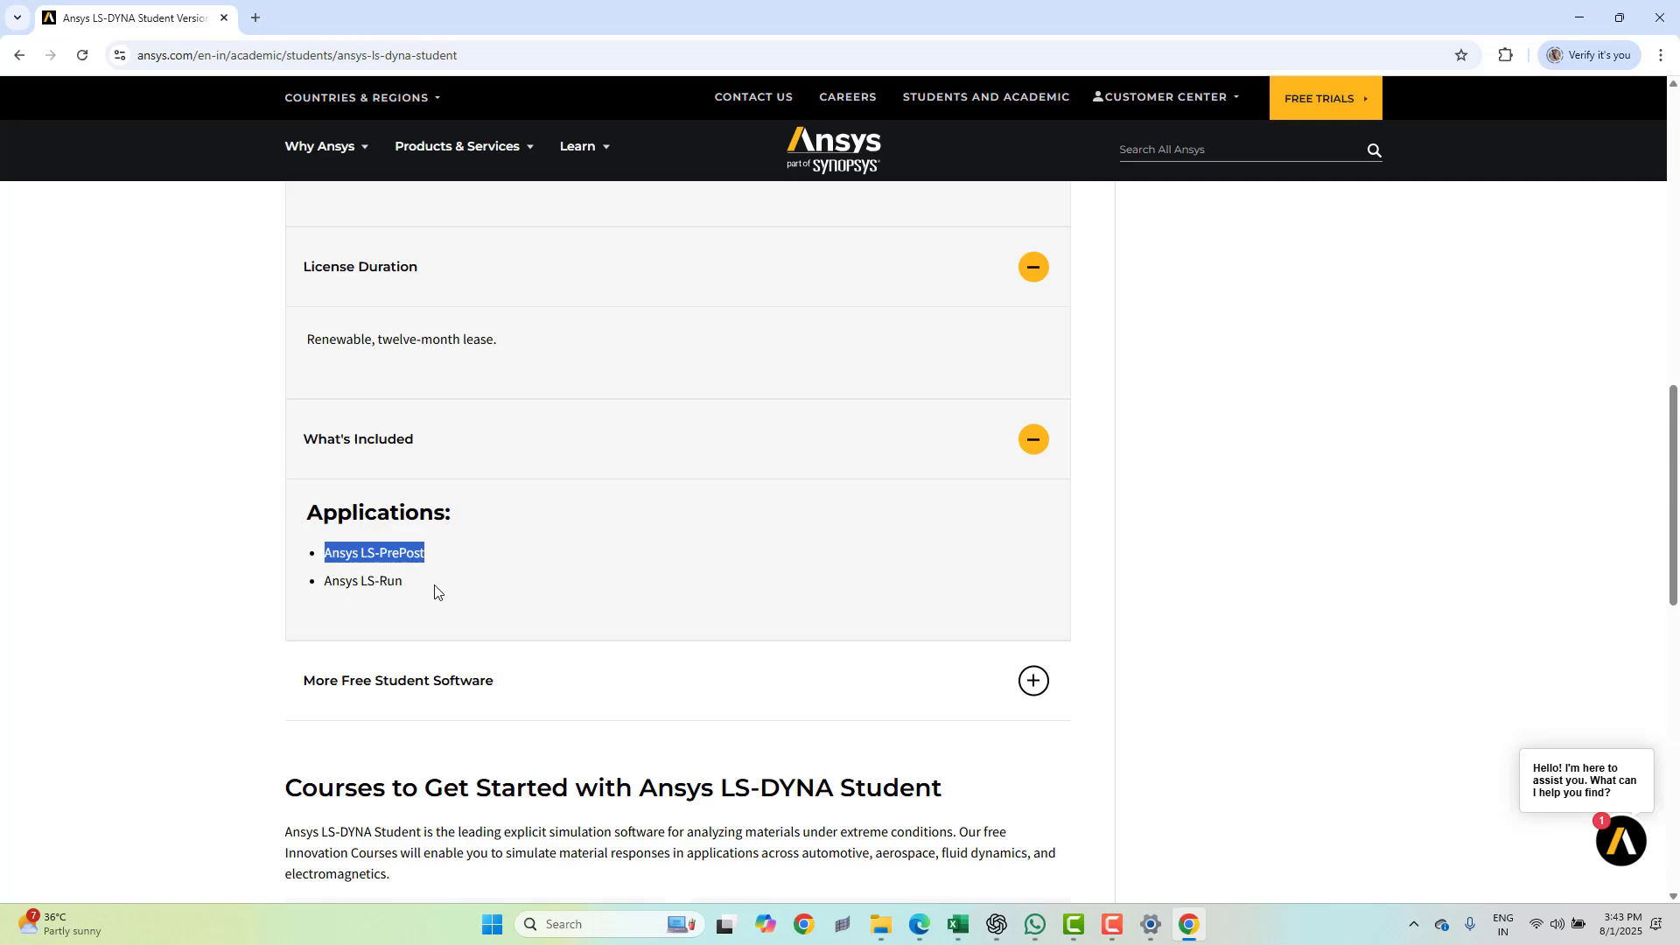
pyautogui.moveTo(326, 582); pyautogui.dragTo(410, 589)
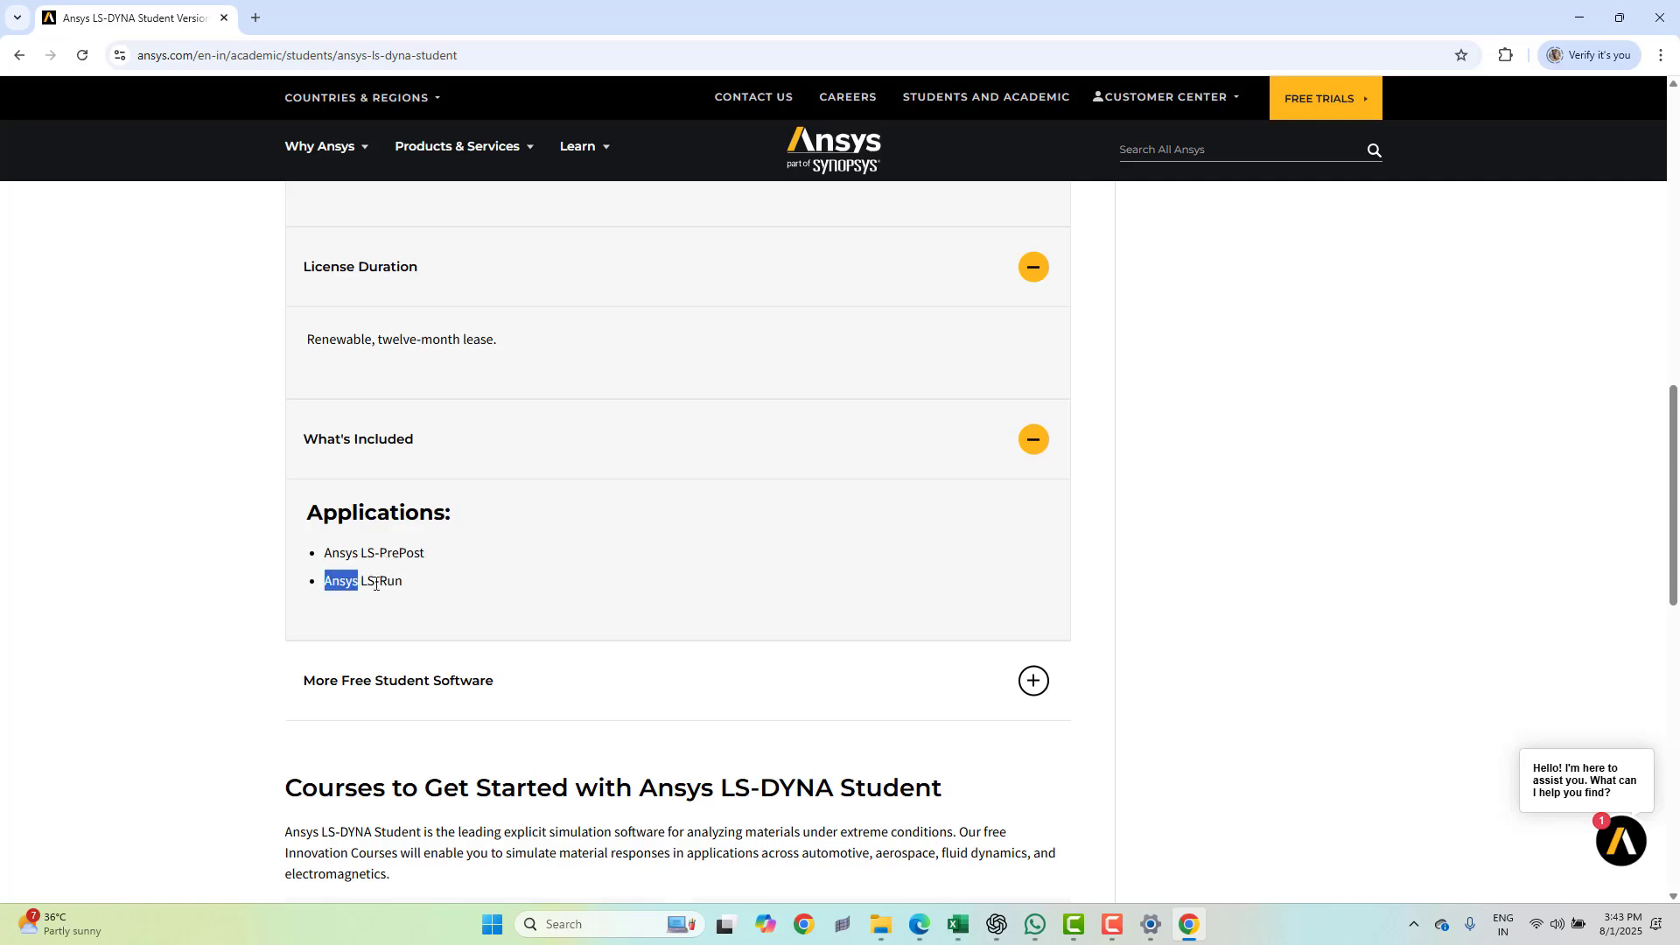
pyautogui.click(524, 591)
pyautogui.scroll(-1, 477, 592)
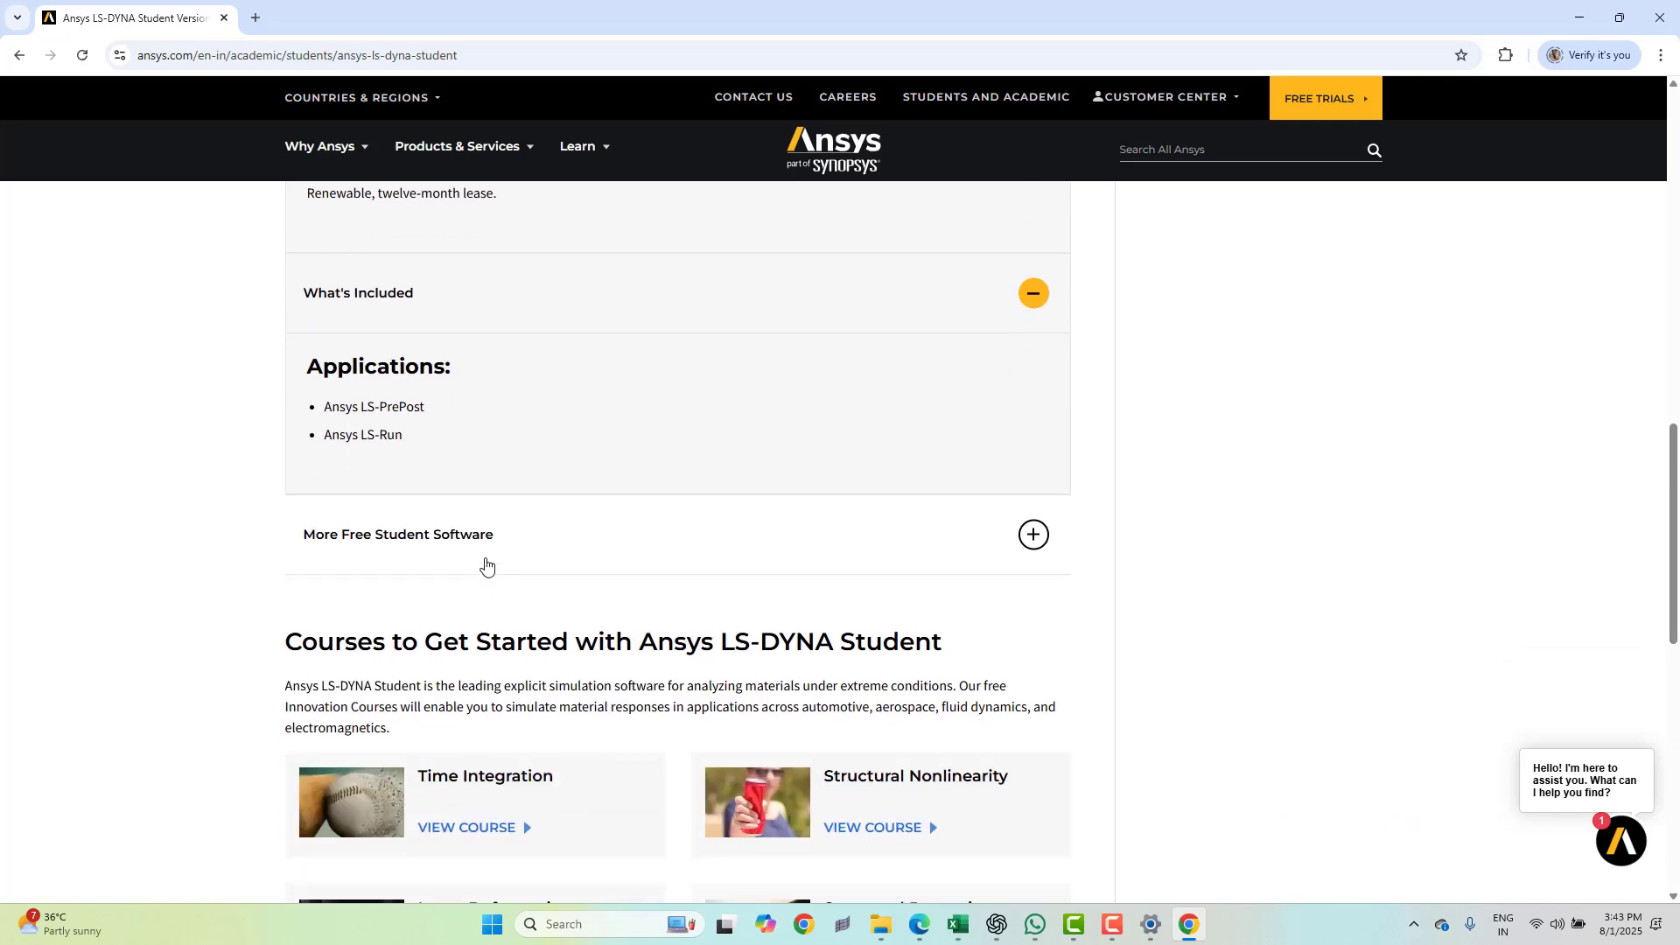
# Expand More Free Student Software and browse the other student software cards.
pyautogui.click(490, 560)
pyautogui.scroll(-2, 500, 554)
pyautogui.scroll(5, 507, 545)
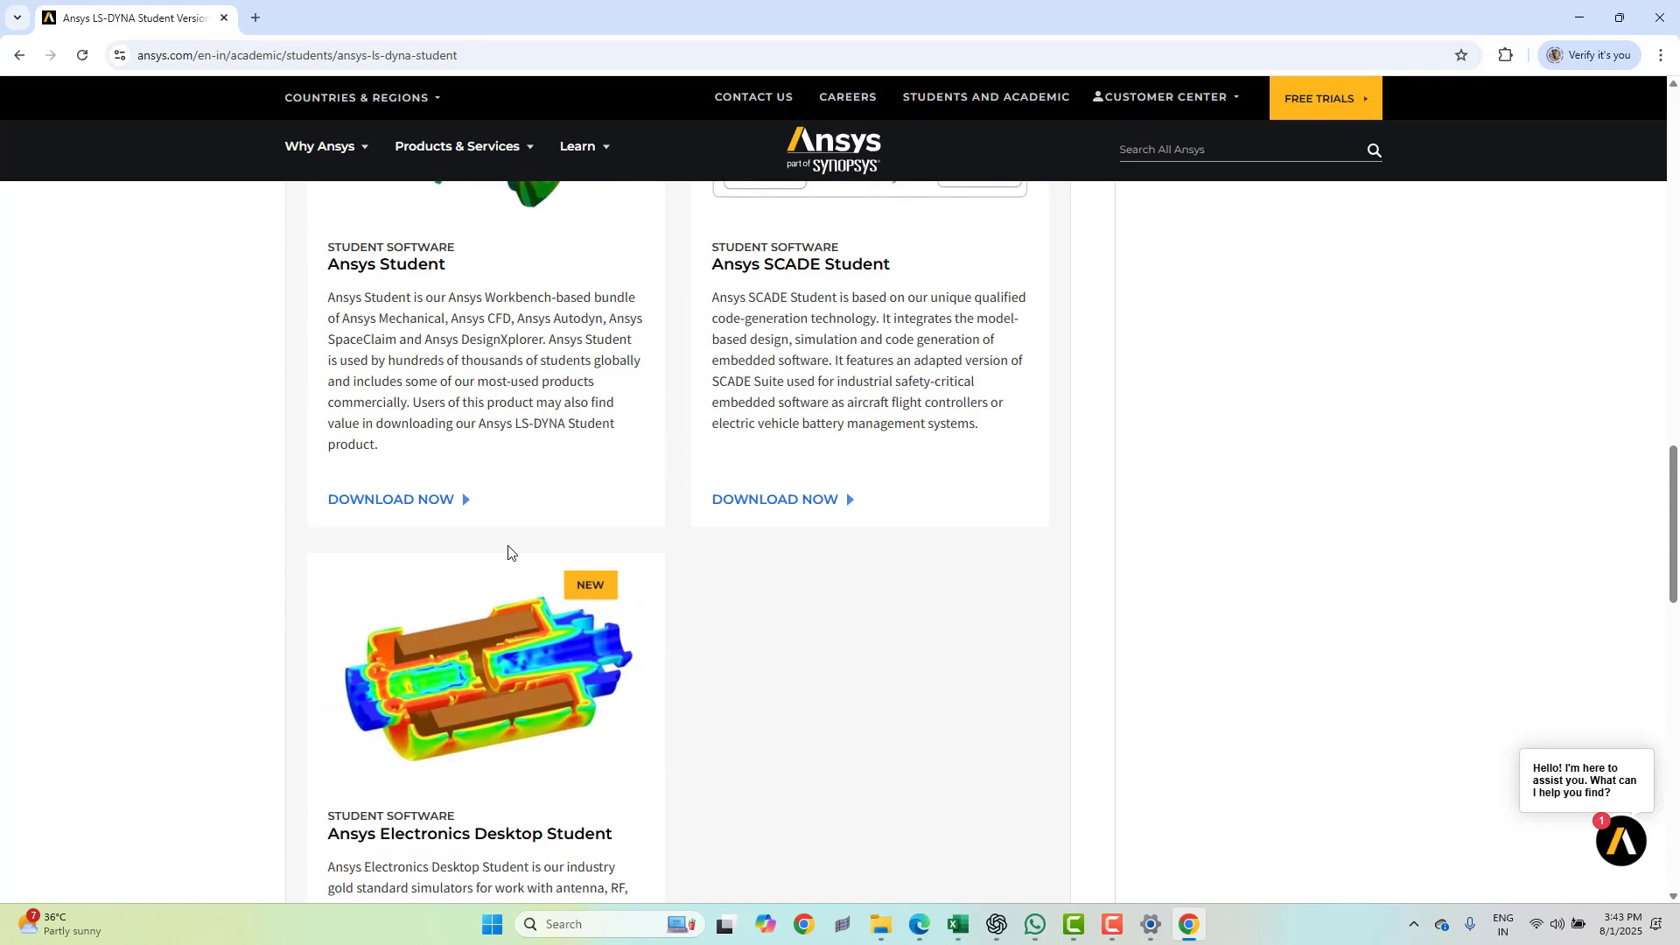
pyautogui.scroll(2, 508, 551)
pyautogui.scroll(-2, 508, 552)
pyautogui.scroll(-3, 510, 554)
pyautogui.scroll(-1, 510, 554)
pyautogui.scroll(-1, 509, 559)
pyautogui.scroll(-2, 503, 582)
pyautogui.scroll(1, 507, 577)
pyautogui.scroll(3, 507, 577)
pyautogui.scroll(2, 507, 578)
pyautogui.scroll(3, 509, 576)
pyautogui.scroll(3, 511, 575)
pyautogui.scroll(1, 510, 574)
pyautogui.scroll(2, 510, 574)
pyautogui.moveTo(329, 628)
pyautogui.mouseDown()
pyautogui.moveTo(614, 570)
pyautogui.moveTo(274, 568)
pyautogui.mouseUp()
pyautogui.moveTo(785, 598)
pyautogui.mouseDown()
pyautogui.moveTo(697, 607)
pyautogui.moveTo(683, 636)
pyautogui.mouseUp()
pyautogui.moveTo(677, 556); pyautogui.dragTo(634, 587)
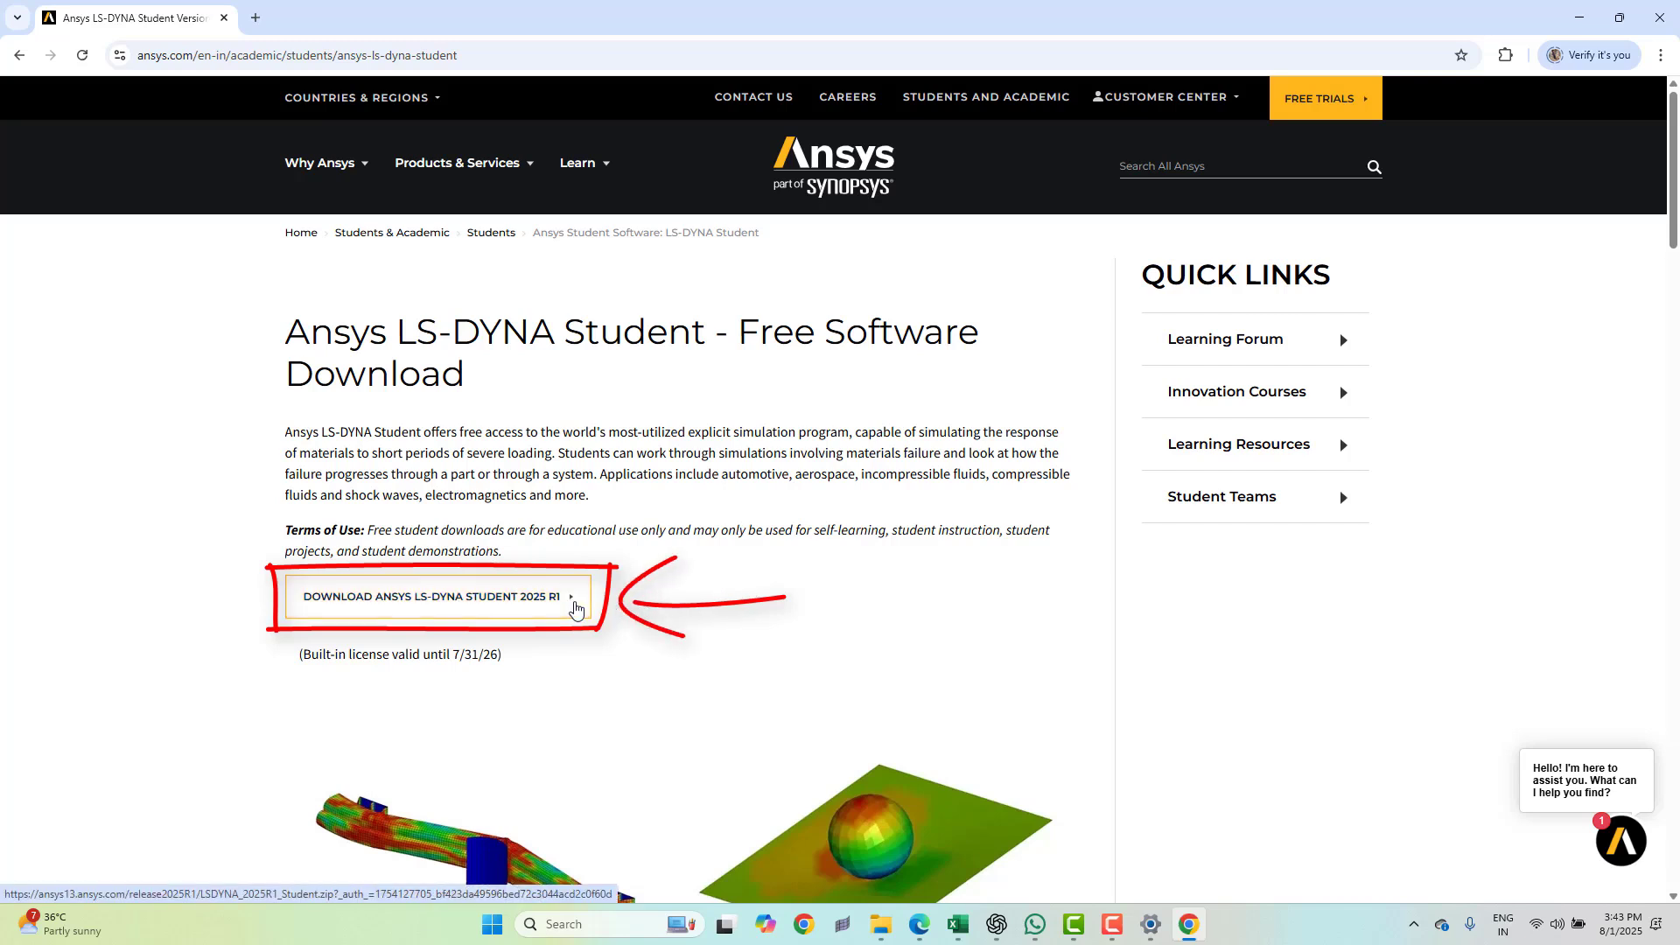
# Start the Ansys LS-DYNA Student 2025 R1 download.
pyautogui.press('Escape')
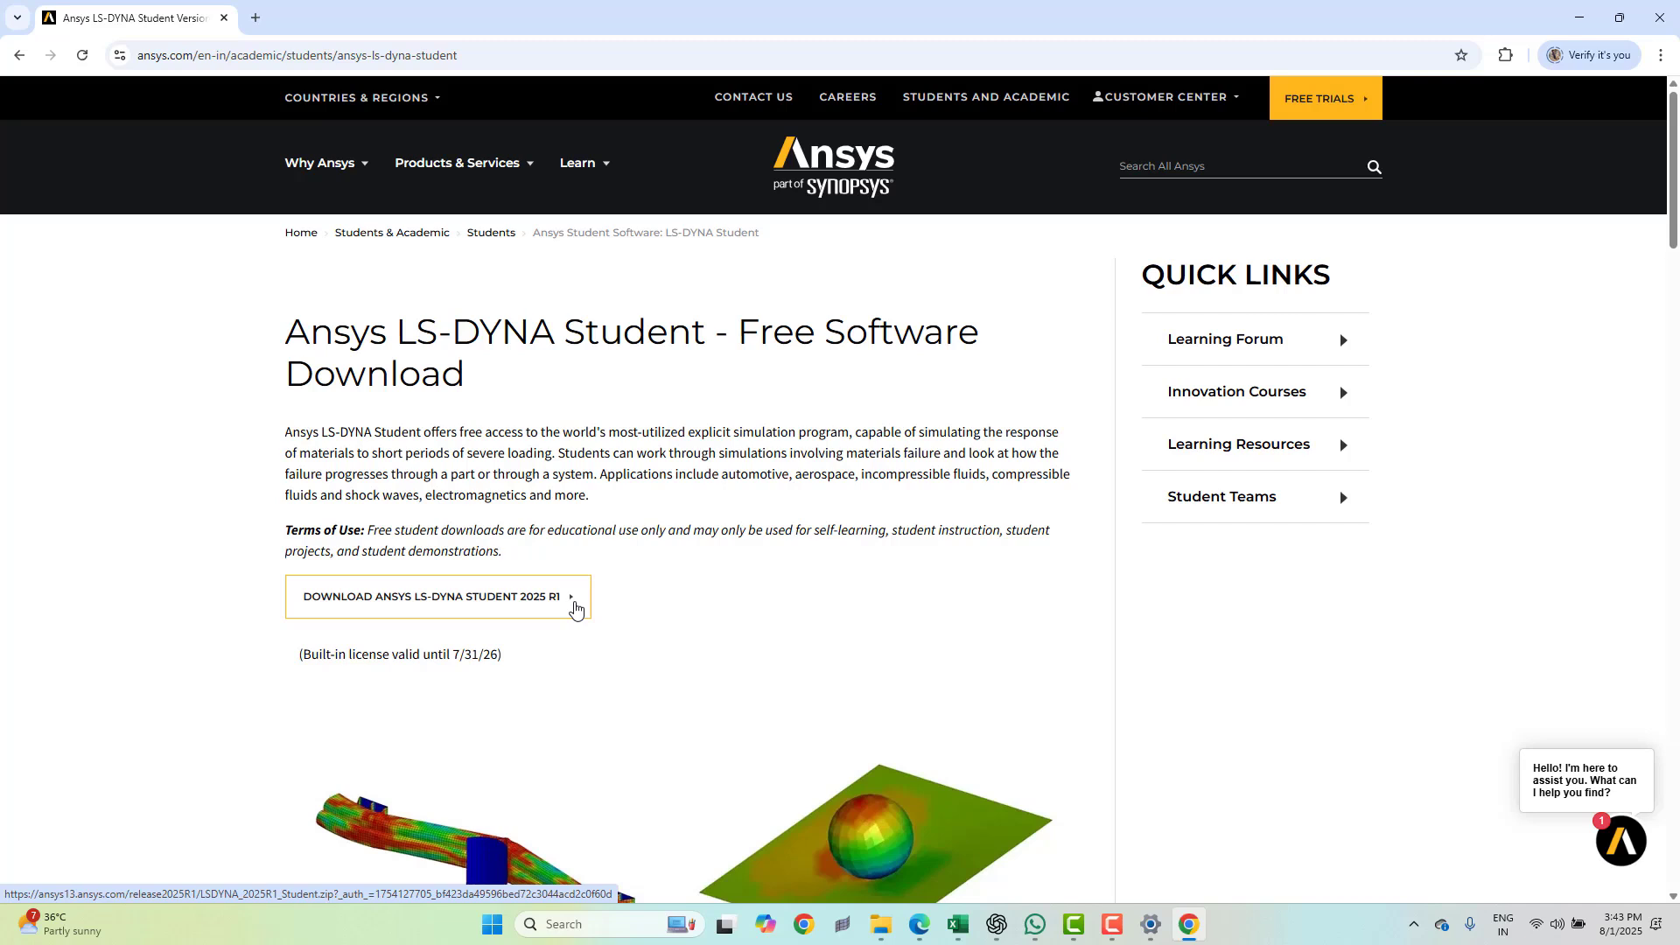
pyautogui.click(574, 609)
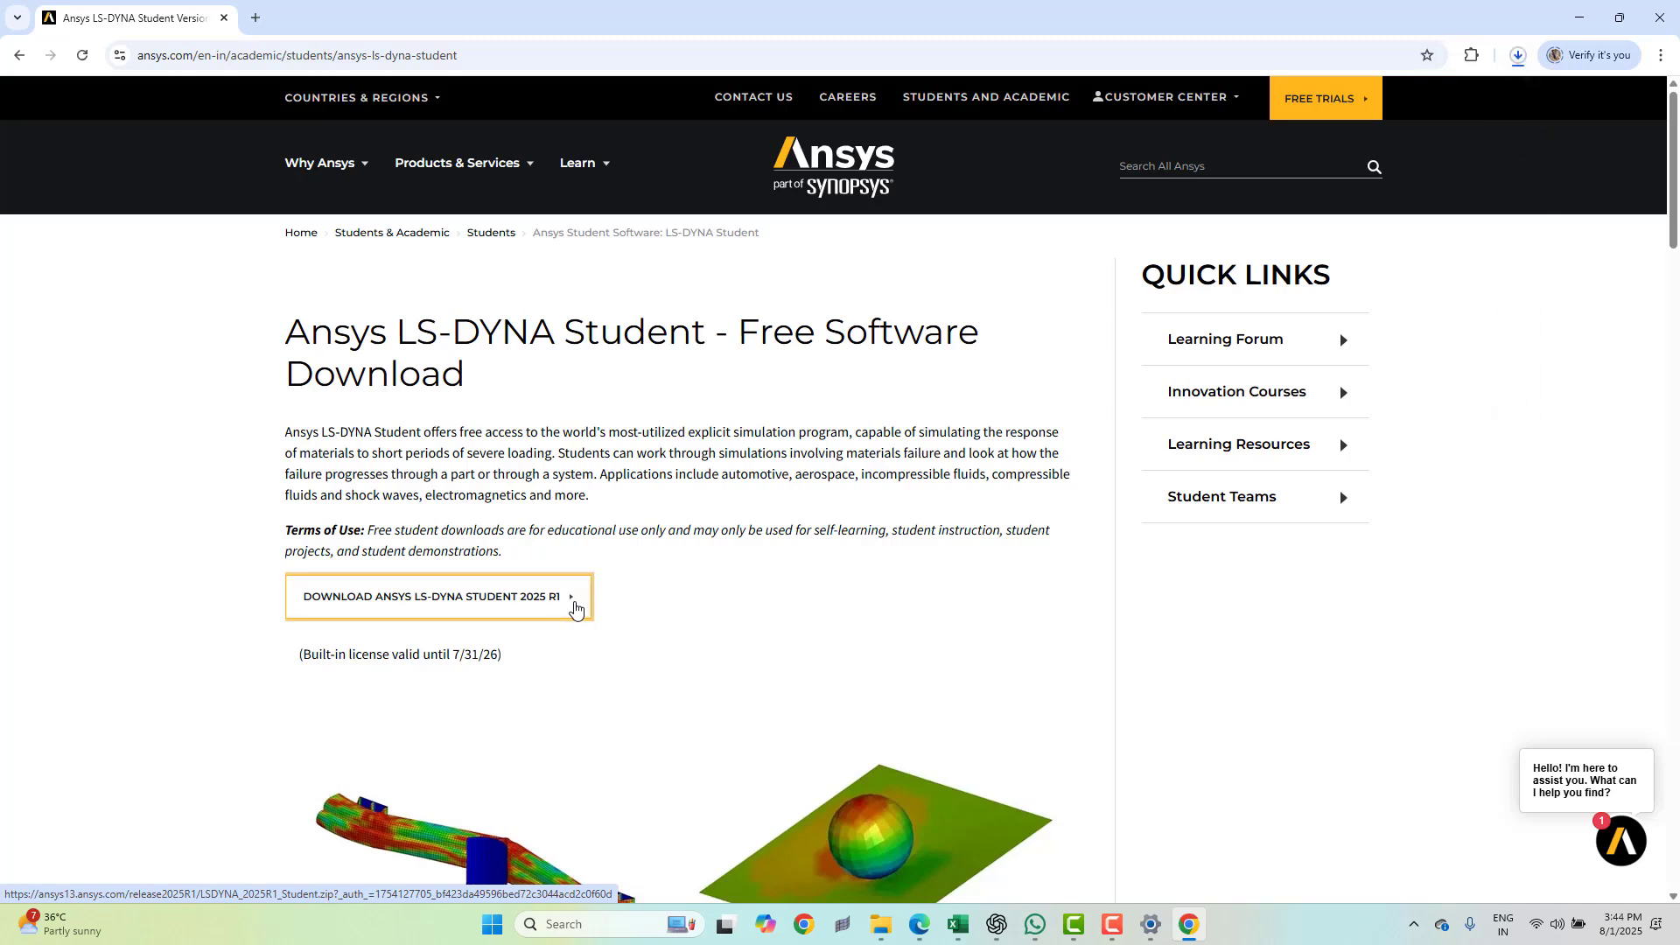
pyautogui.click(1518, 58)
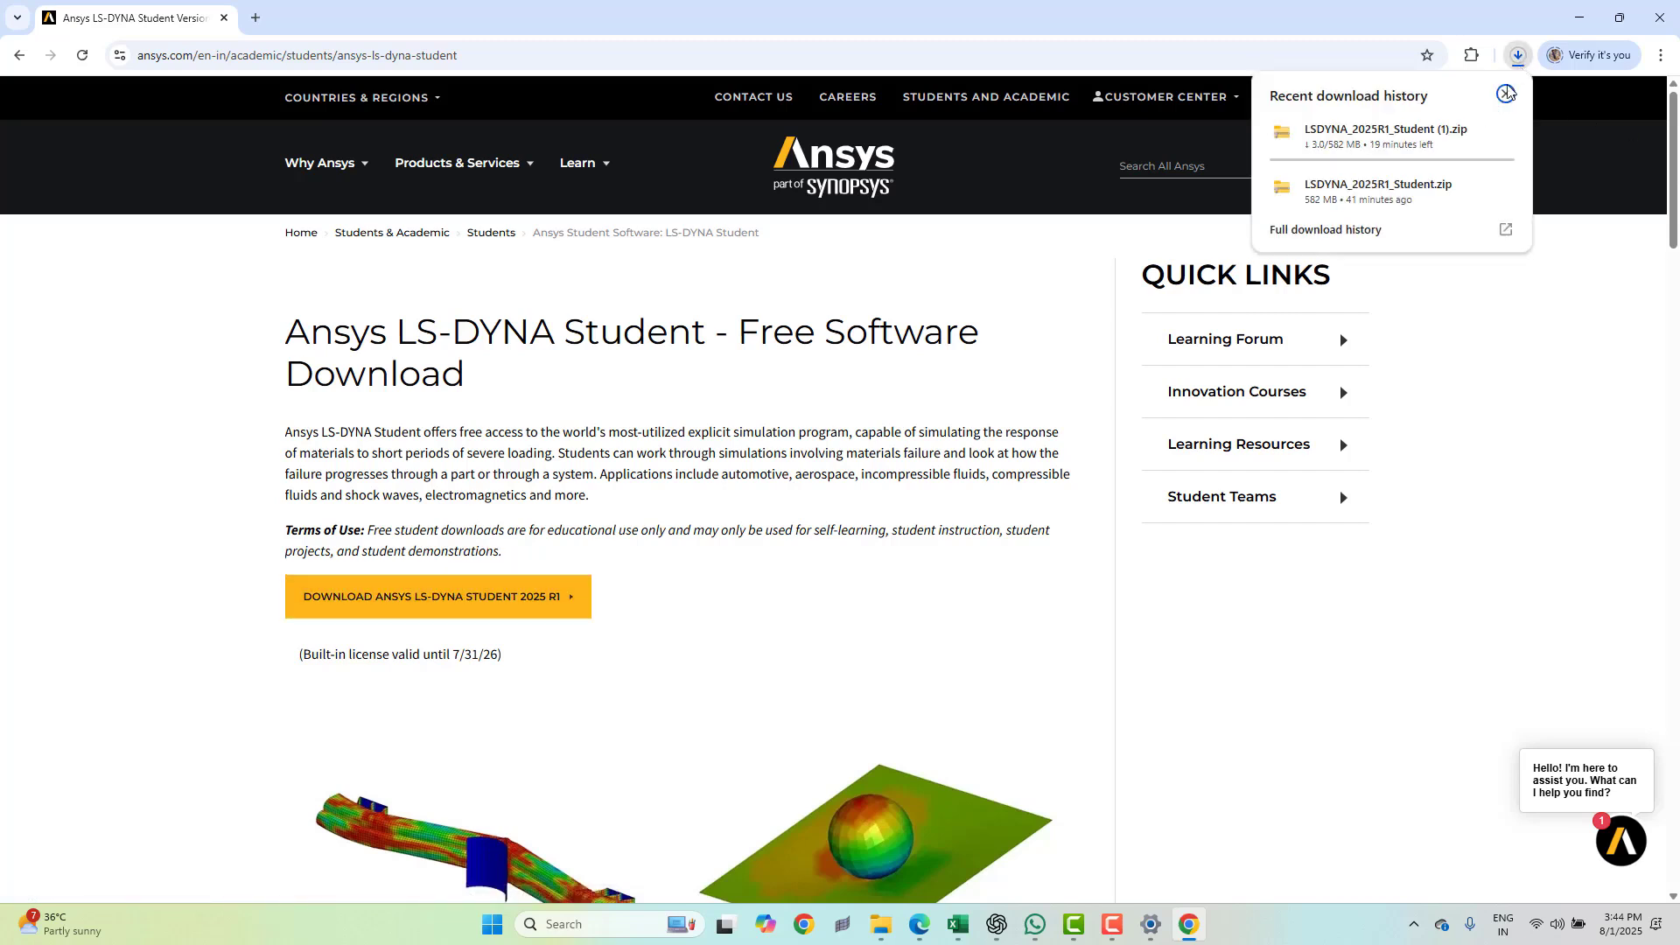
pyautogui.moveTo(1371, 193)
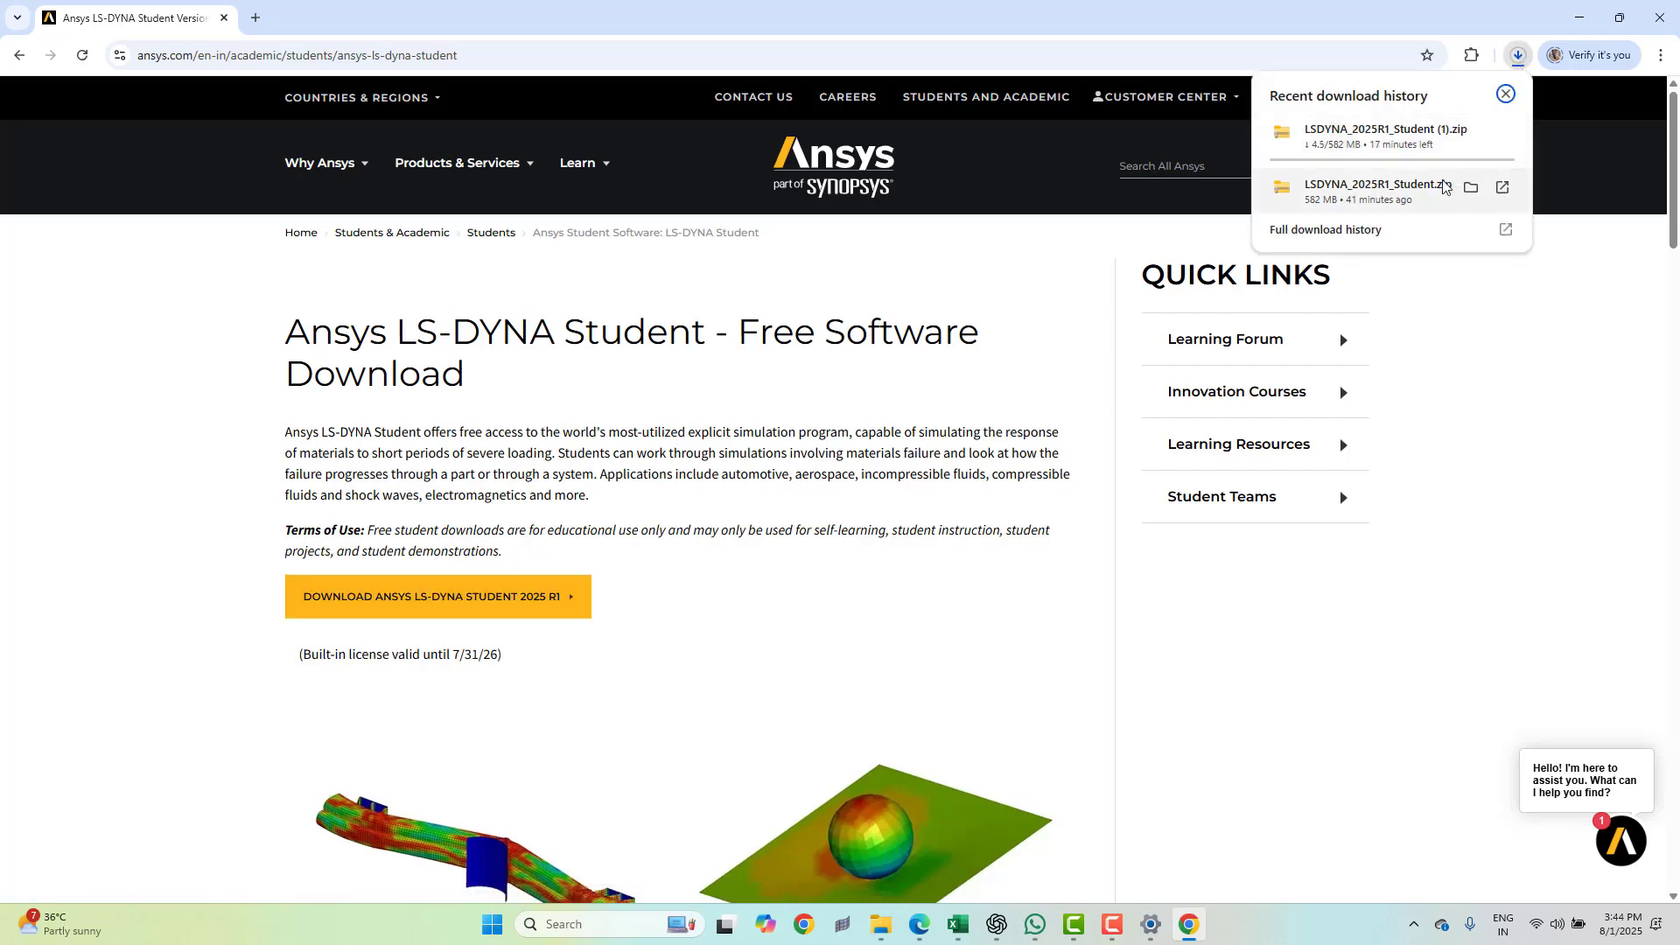
# Cancel the duplicate in-progress download, keeping the 582 MB zip, and minimise Chrome.
pyautogui.click(1472, 131)
pyautogui.click(1501, 131)
pyautogui.click(1468, 519)
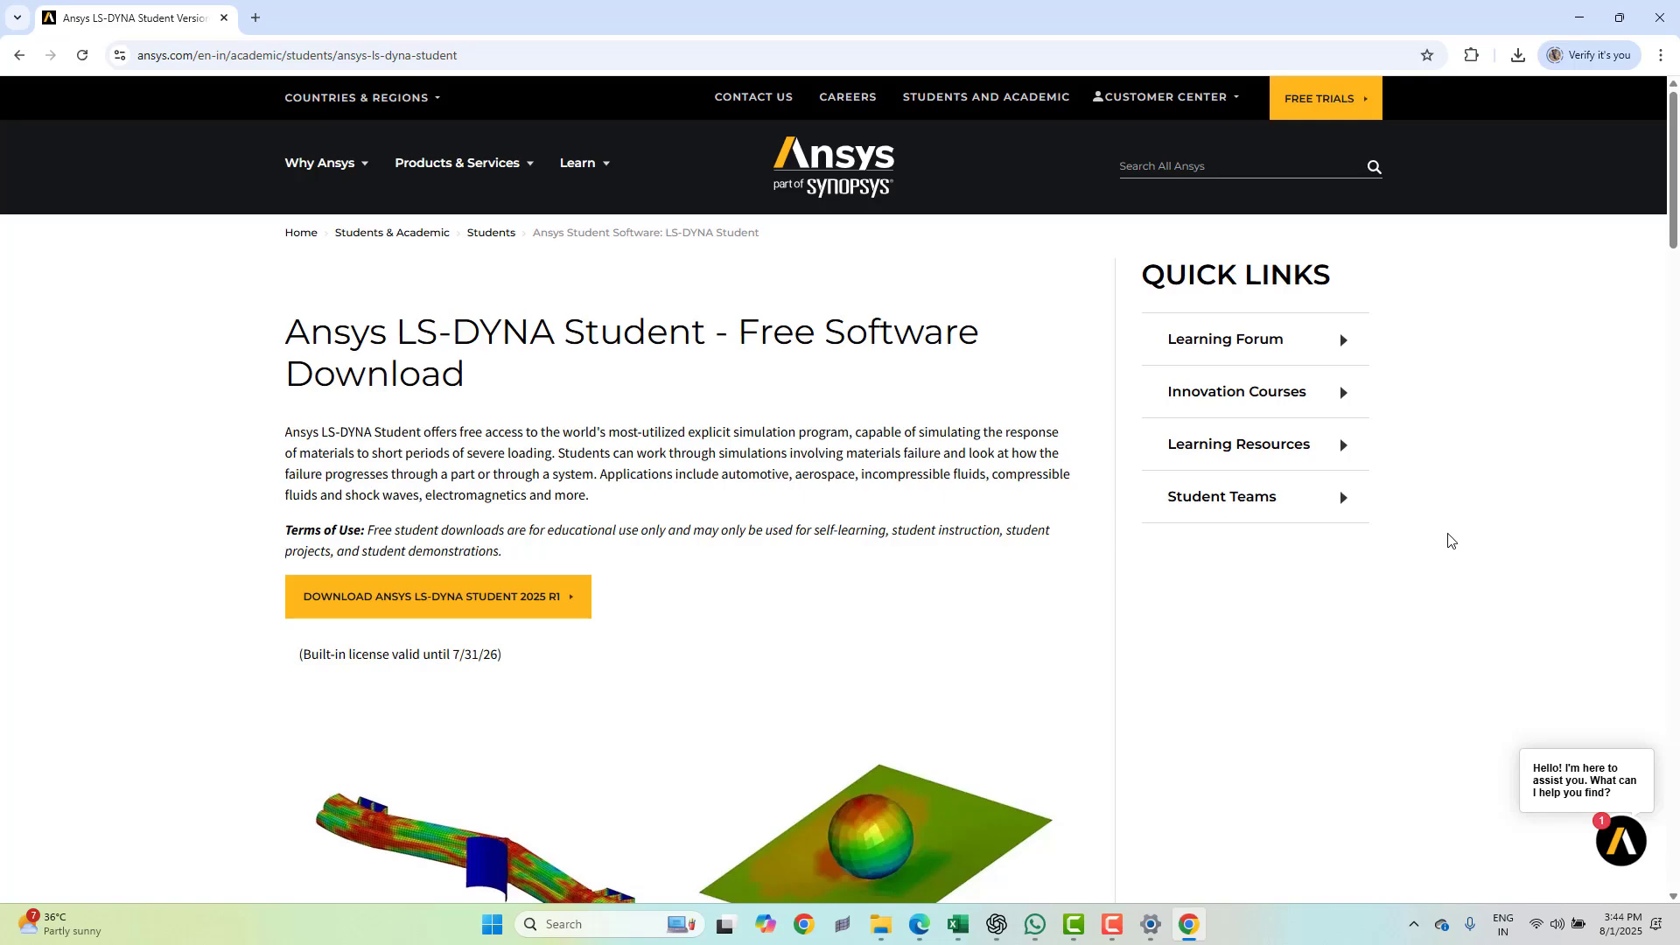
pyautogui.click(1580, 17)
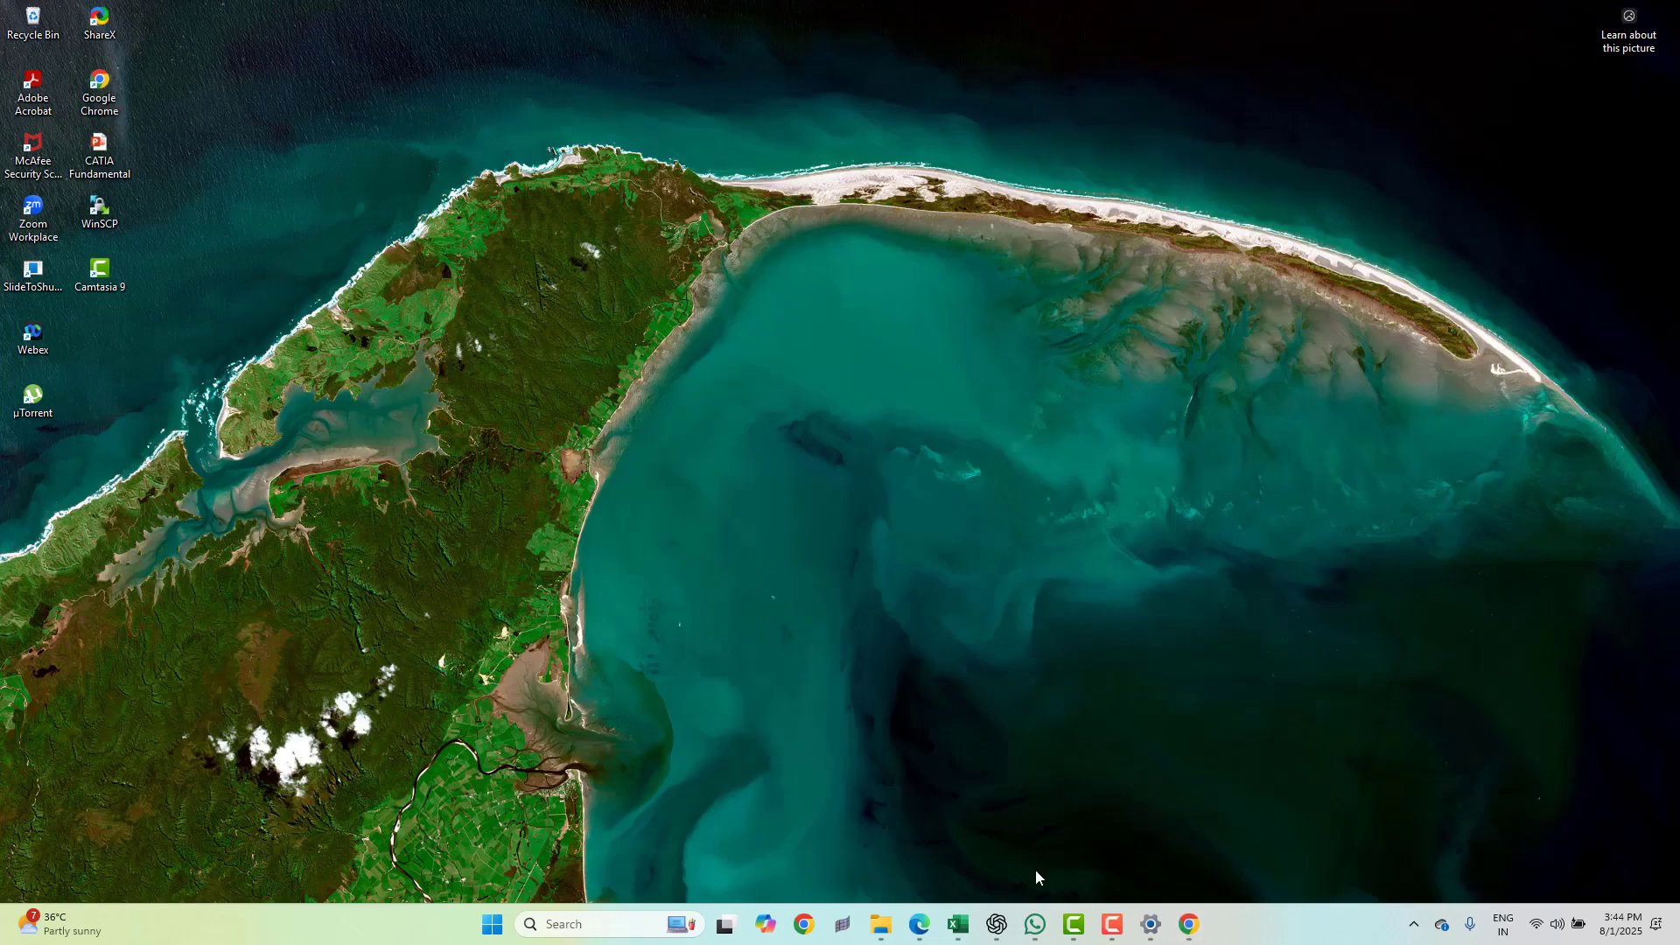
# Extract All on the LSDYNA_2025R1_Student zip in Downloads, then restore the folder window.
pyautogui.click(881, 924)
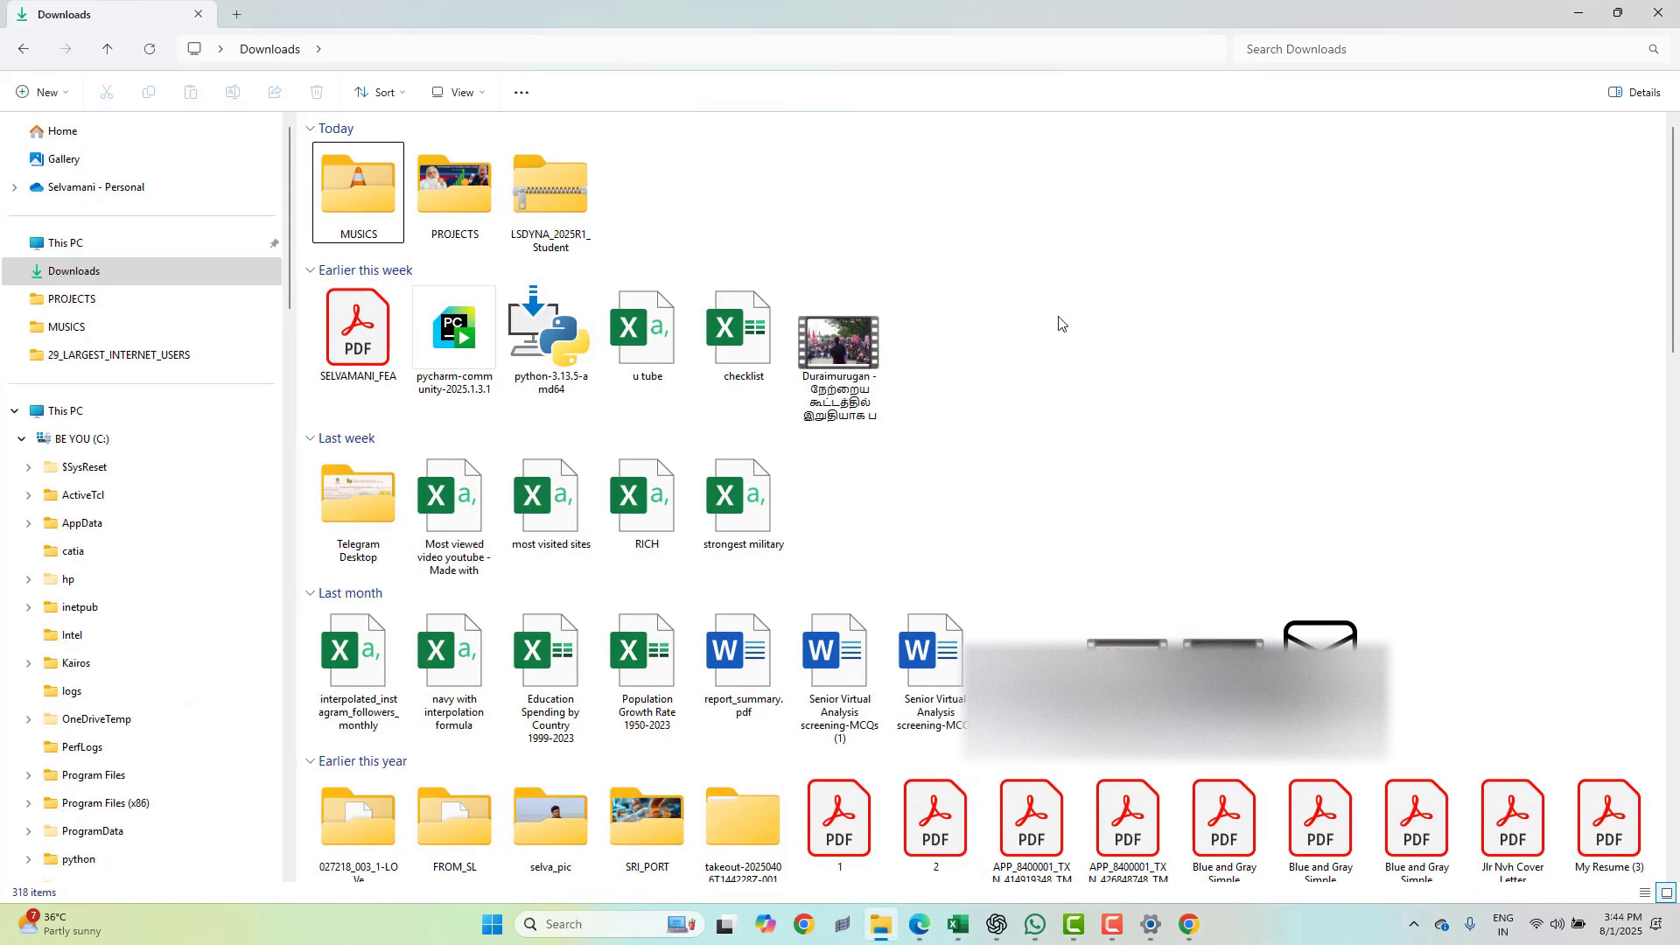
pyautogui.rightClick(564, 181)
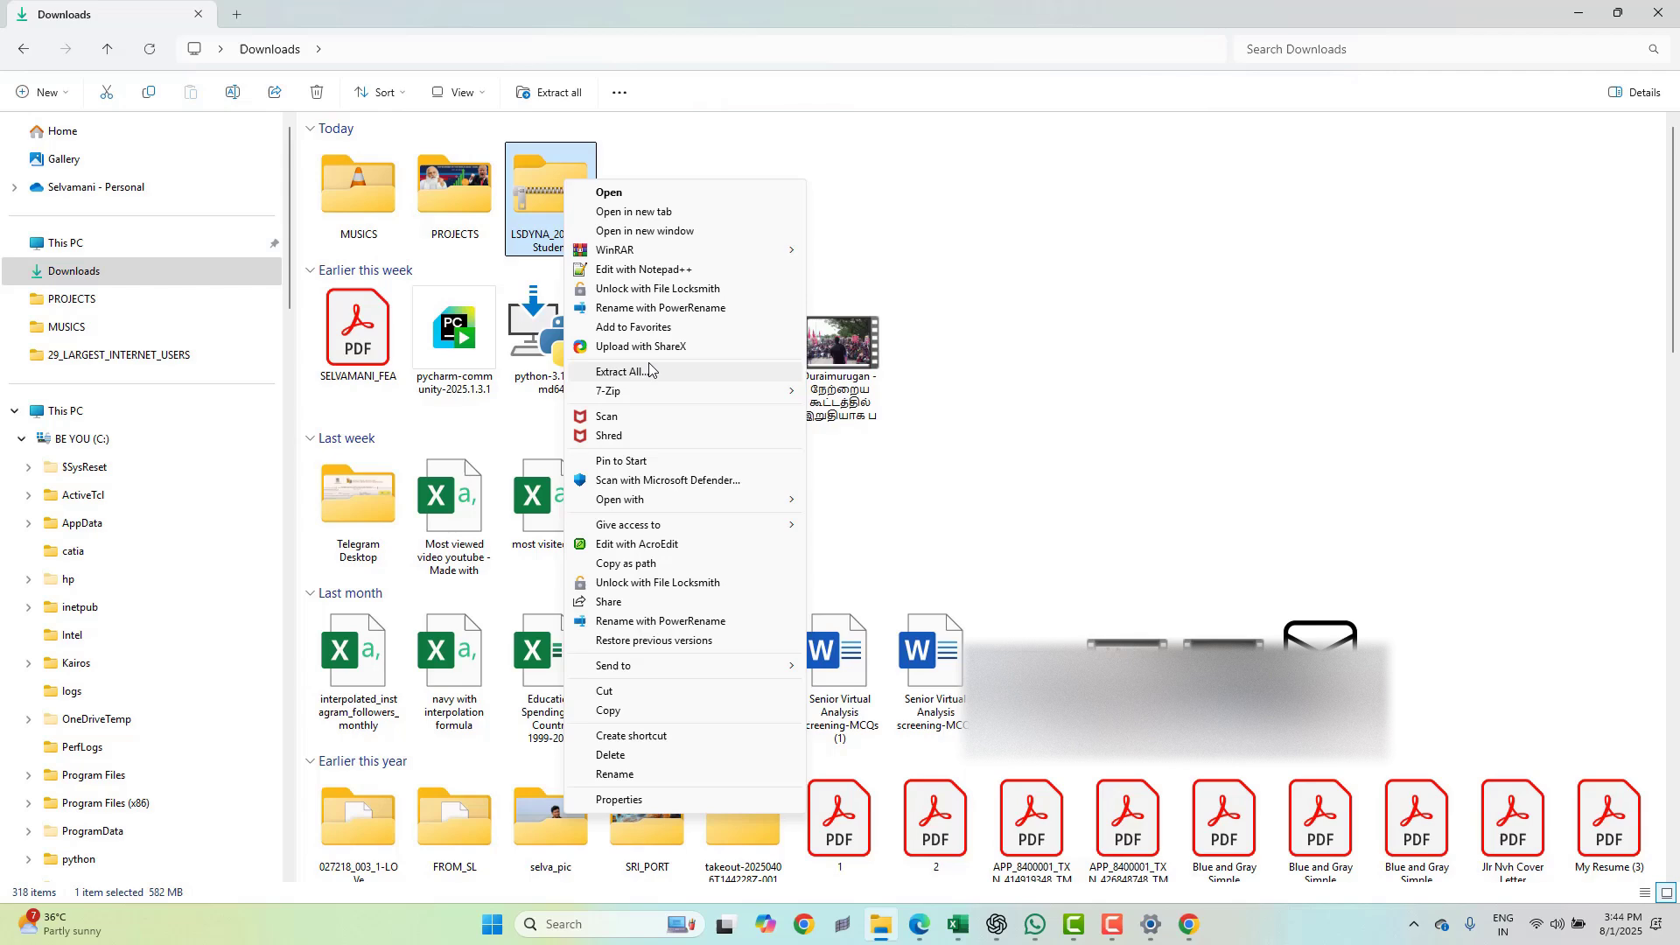
pyautogui.click(648, 371)
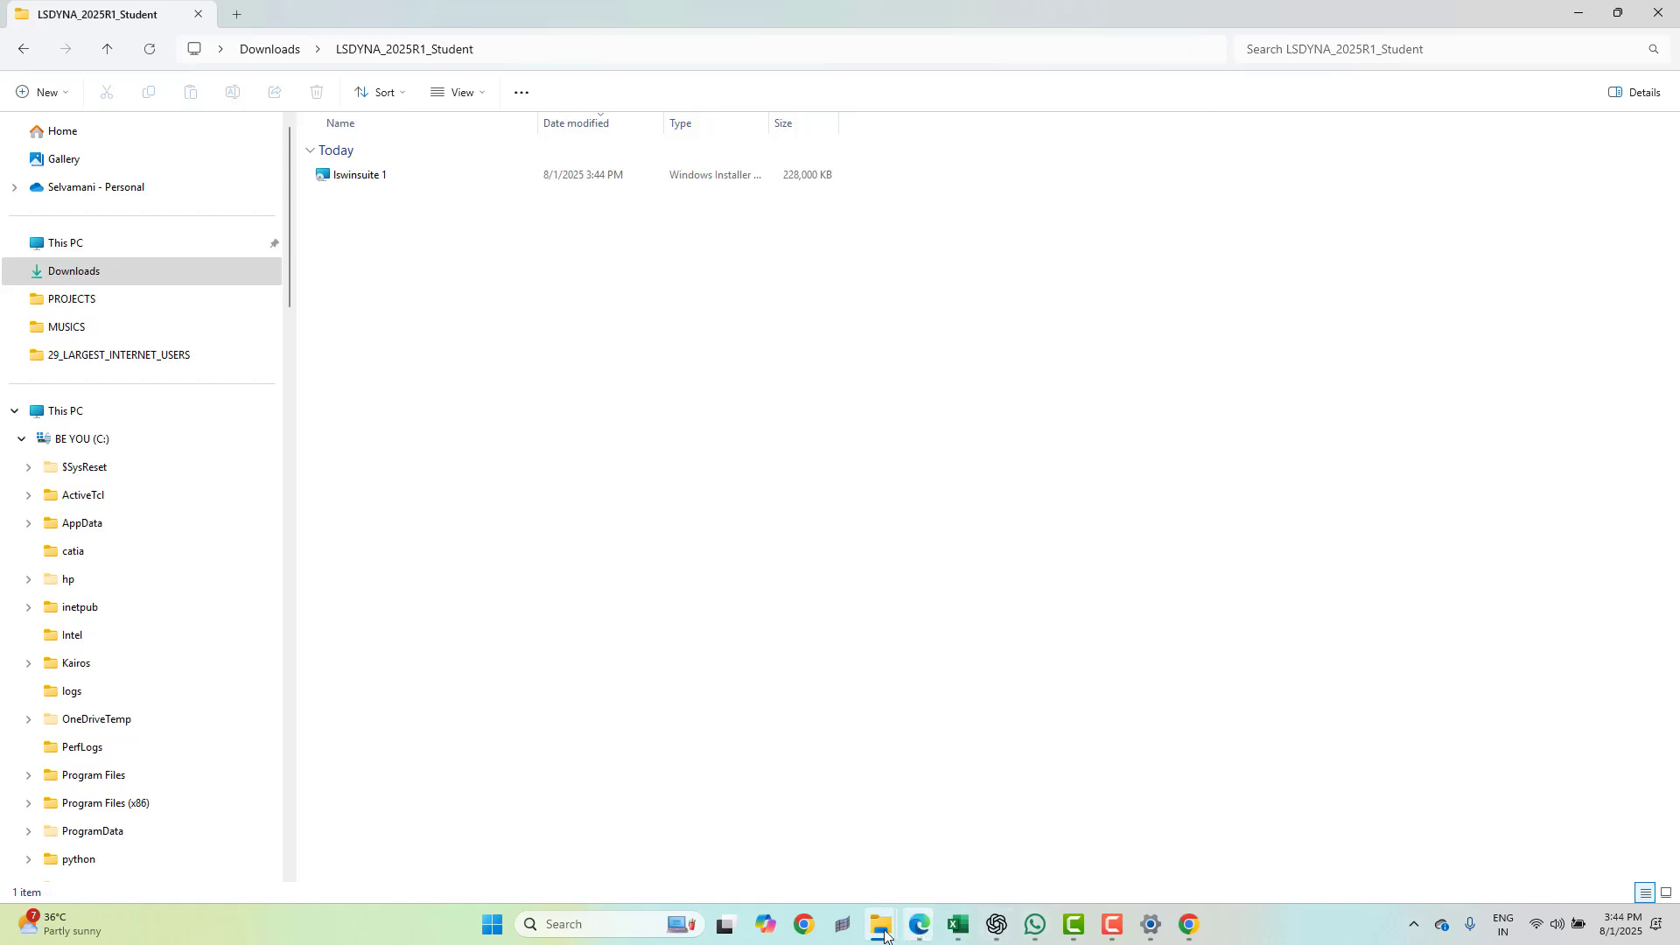
pyautogui.click(1070, 847)
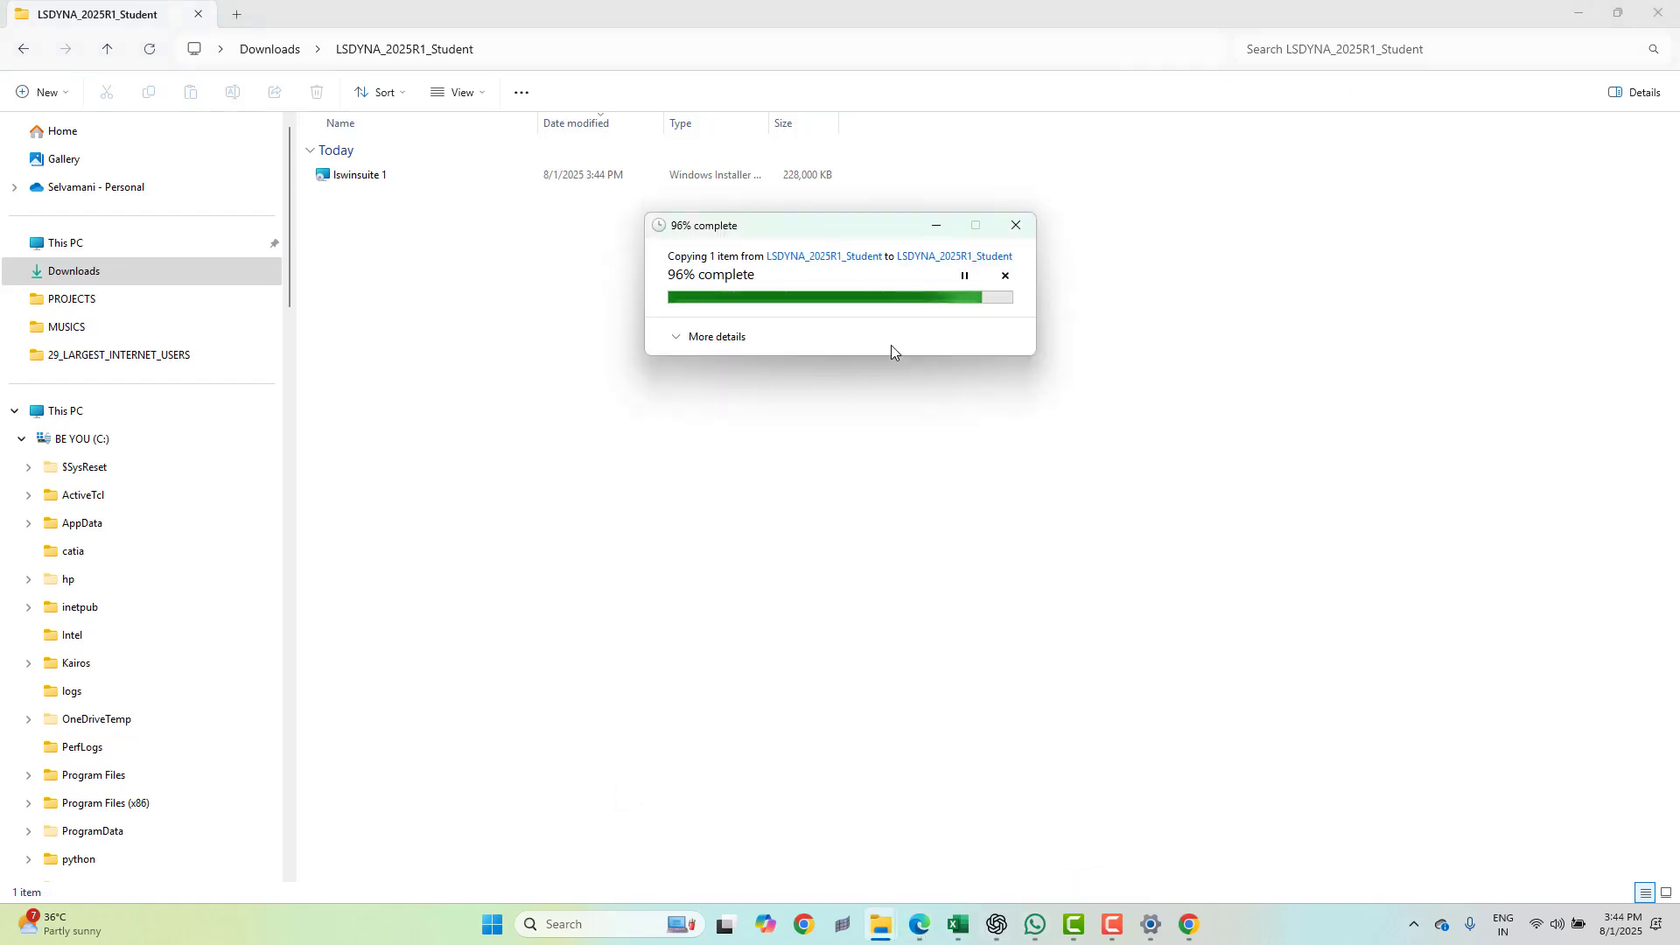
pyautogui.press('super+Down')
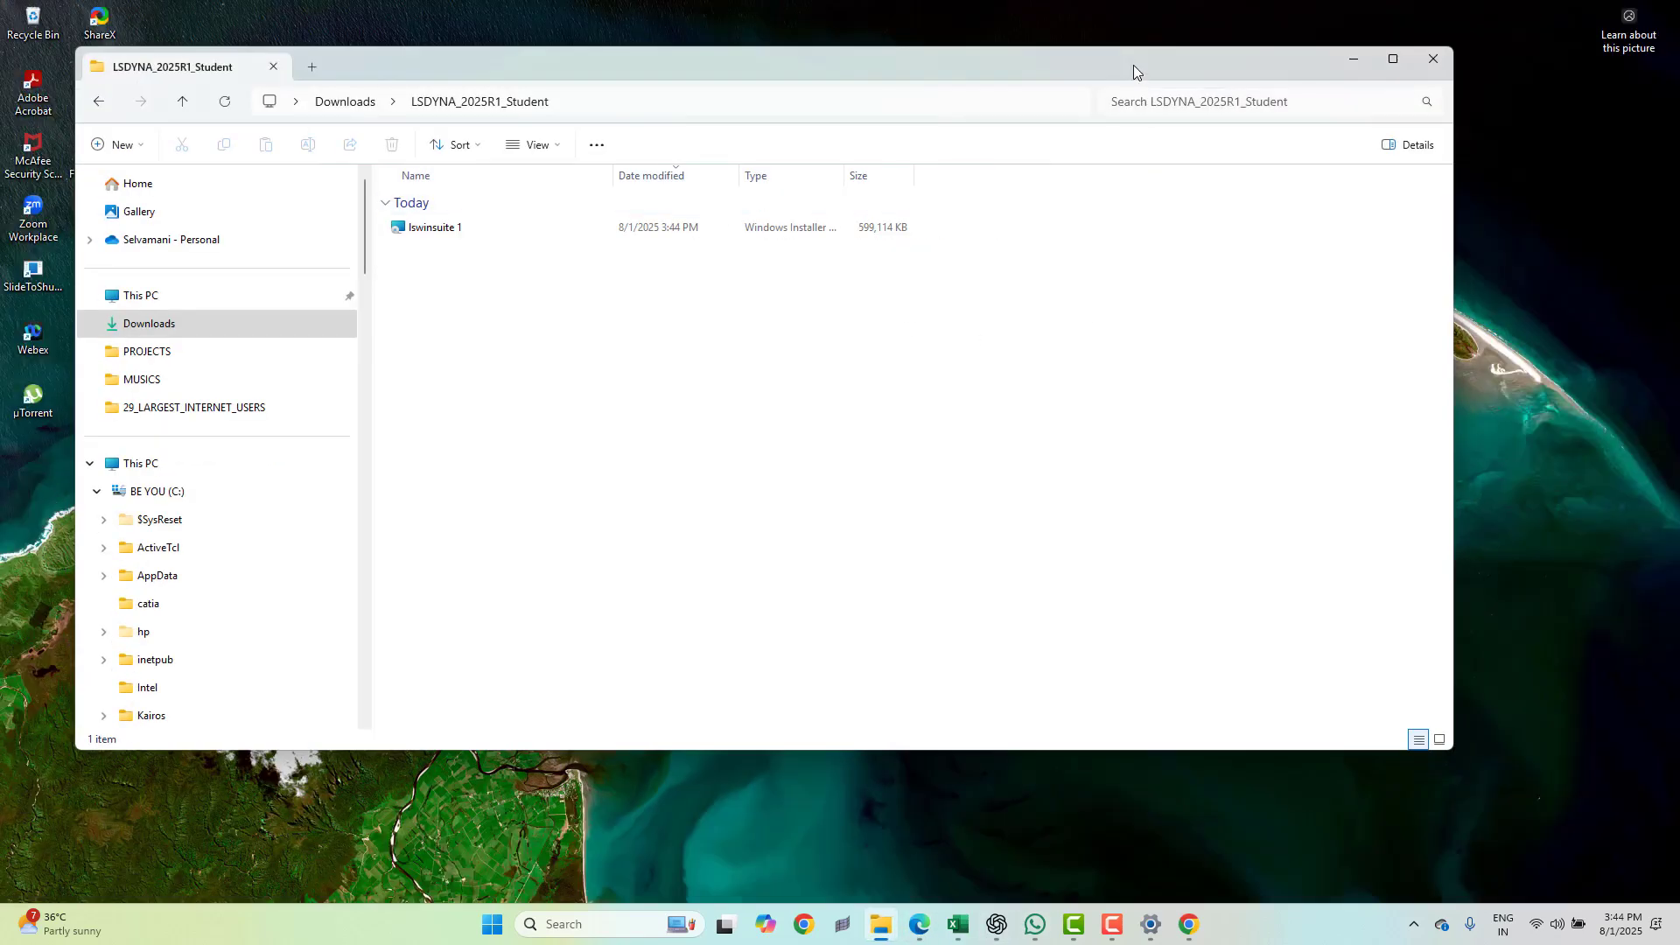
# Run the lswinsuite 1 installer, allowing it past the security warning and welcome page.
pyautogui.doubleClick(1133, 64)
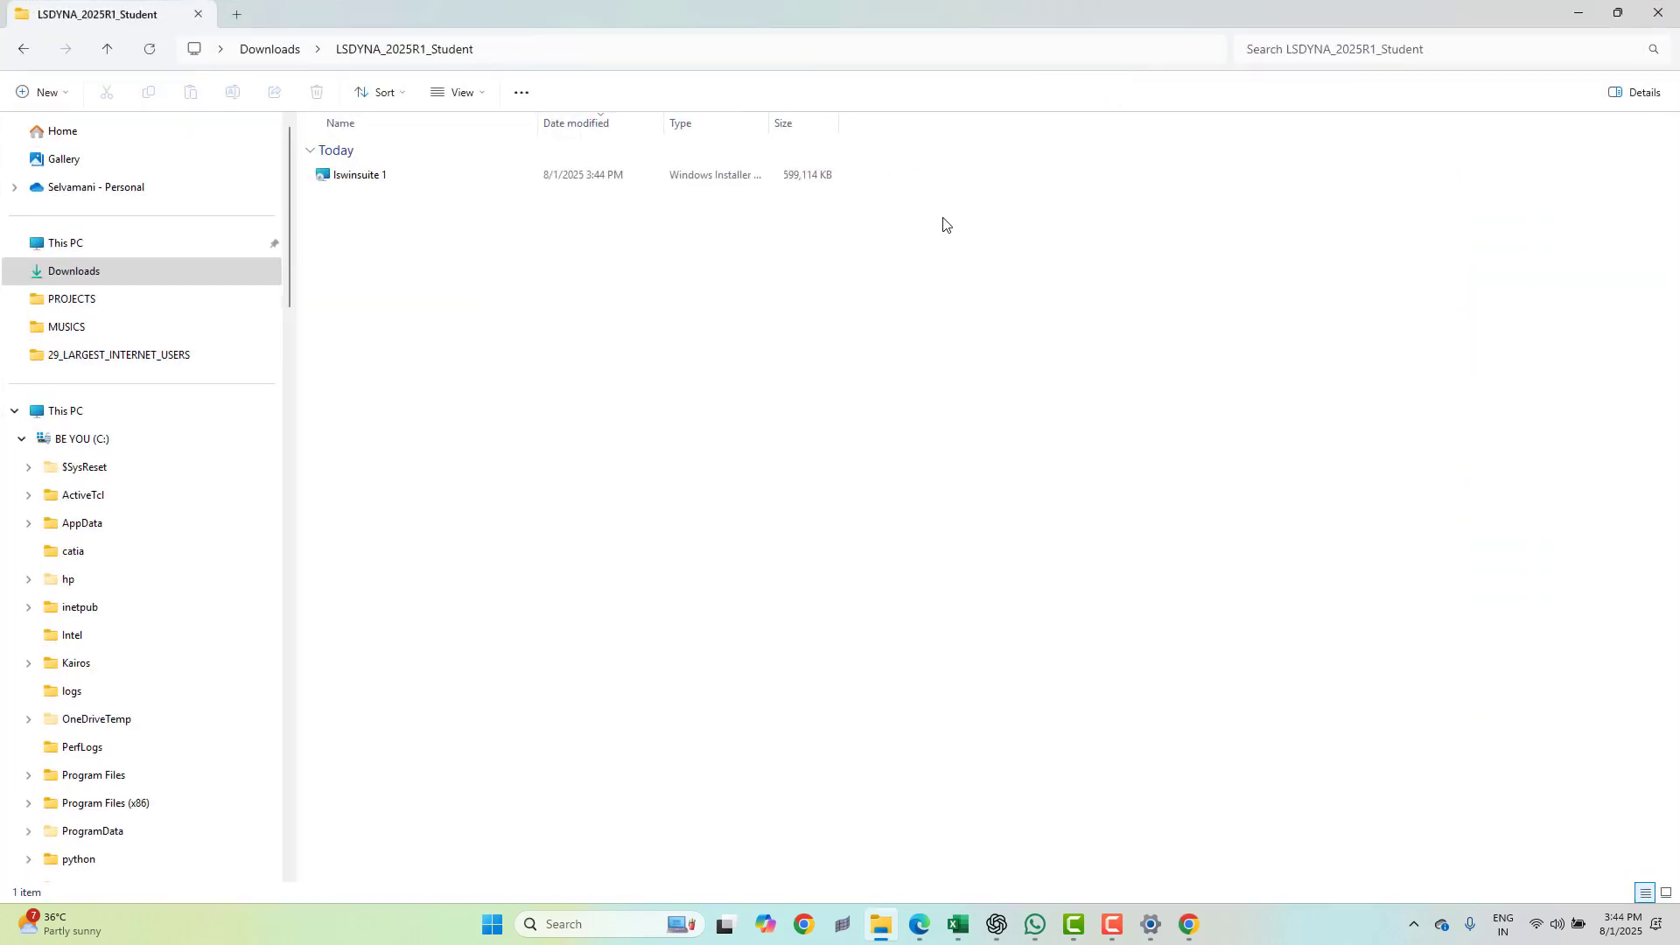
pyautogui.doubleClick(689, 178)
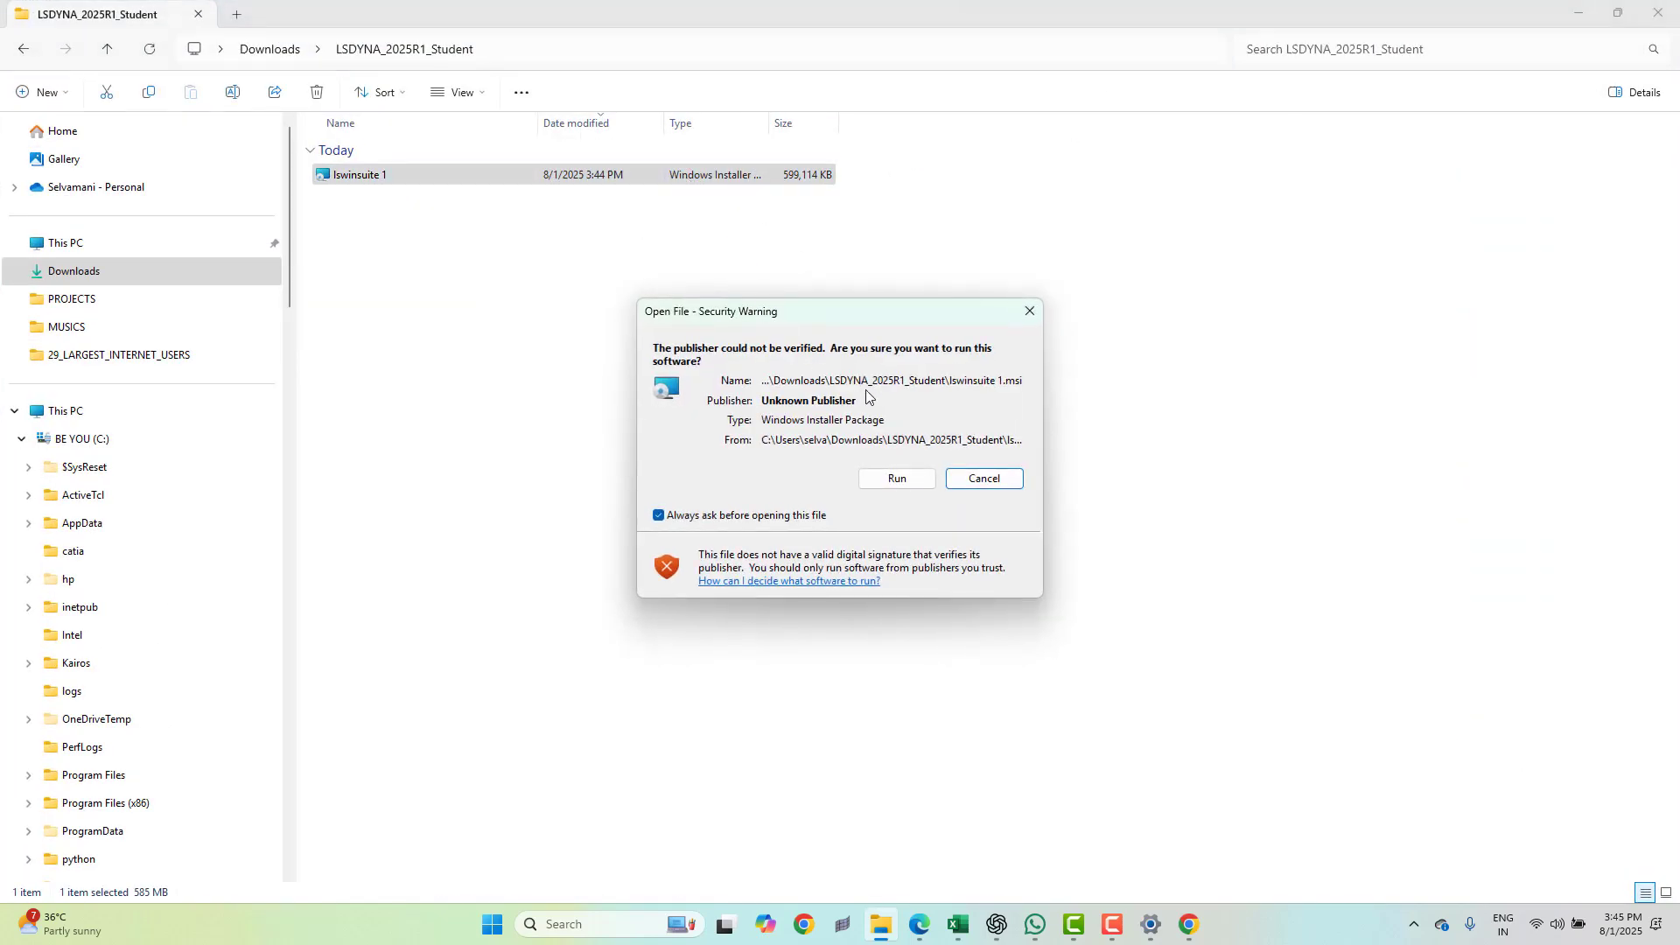
pyautogui.click(890, 484)
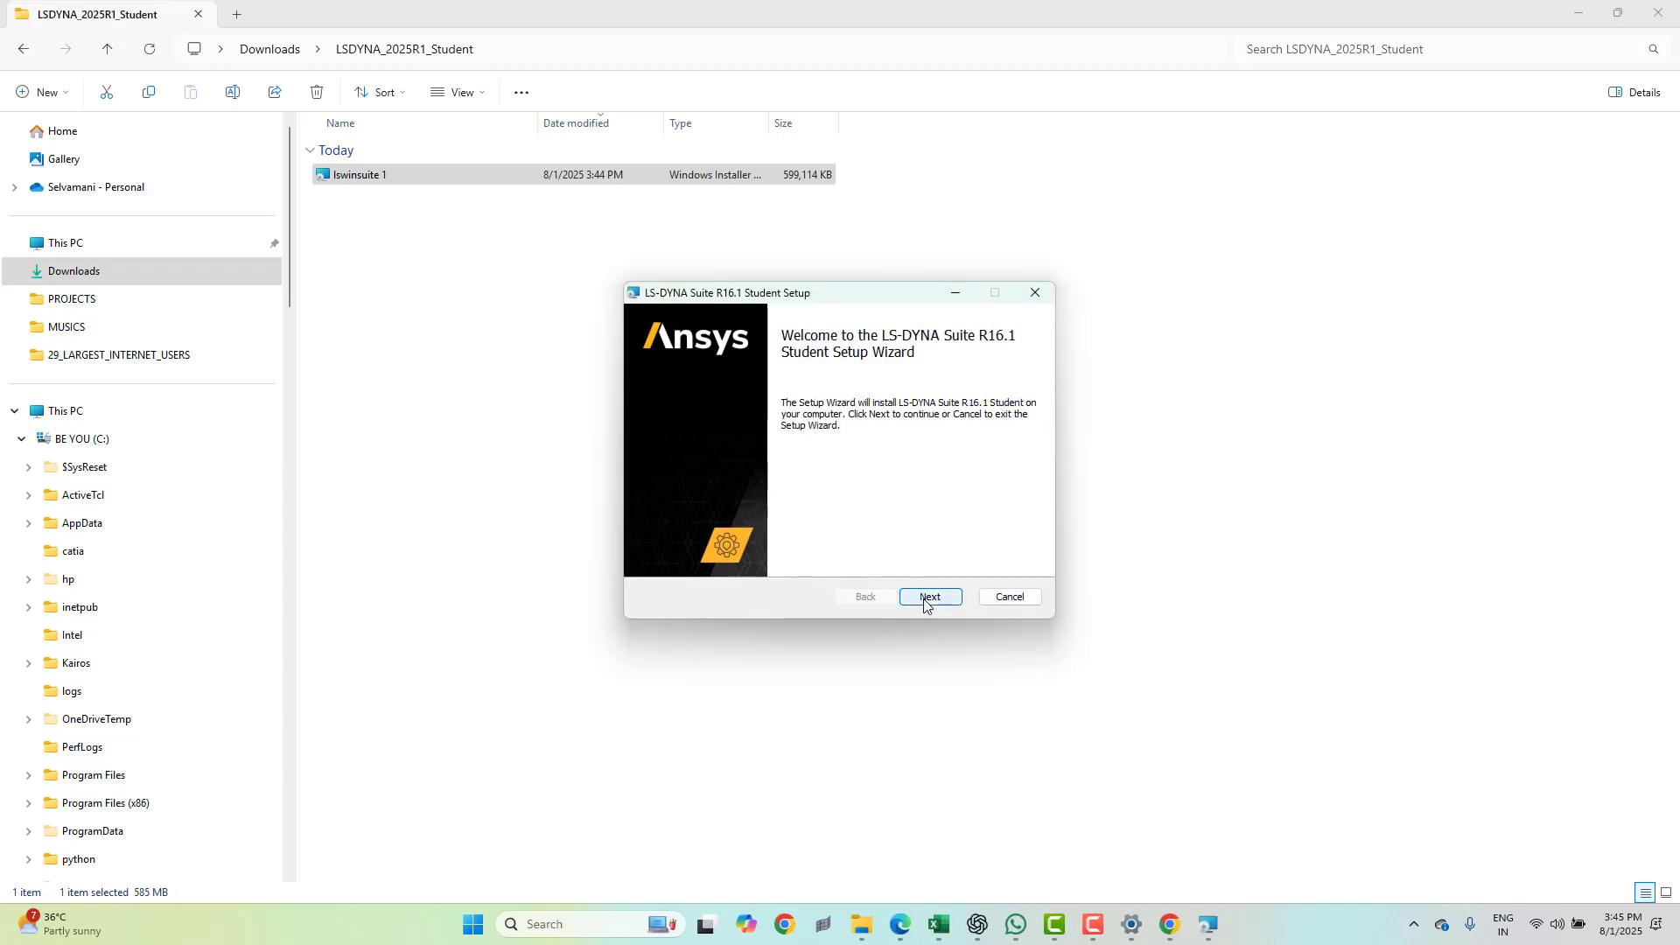
pyautogui.click(926, 602)
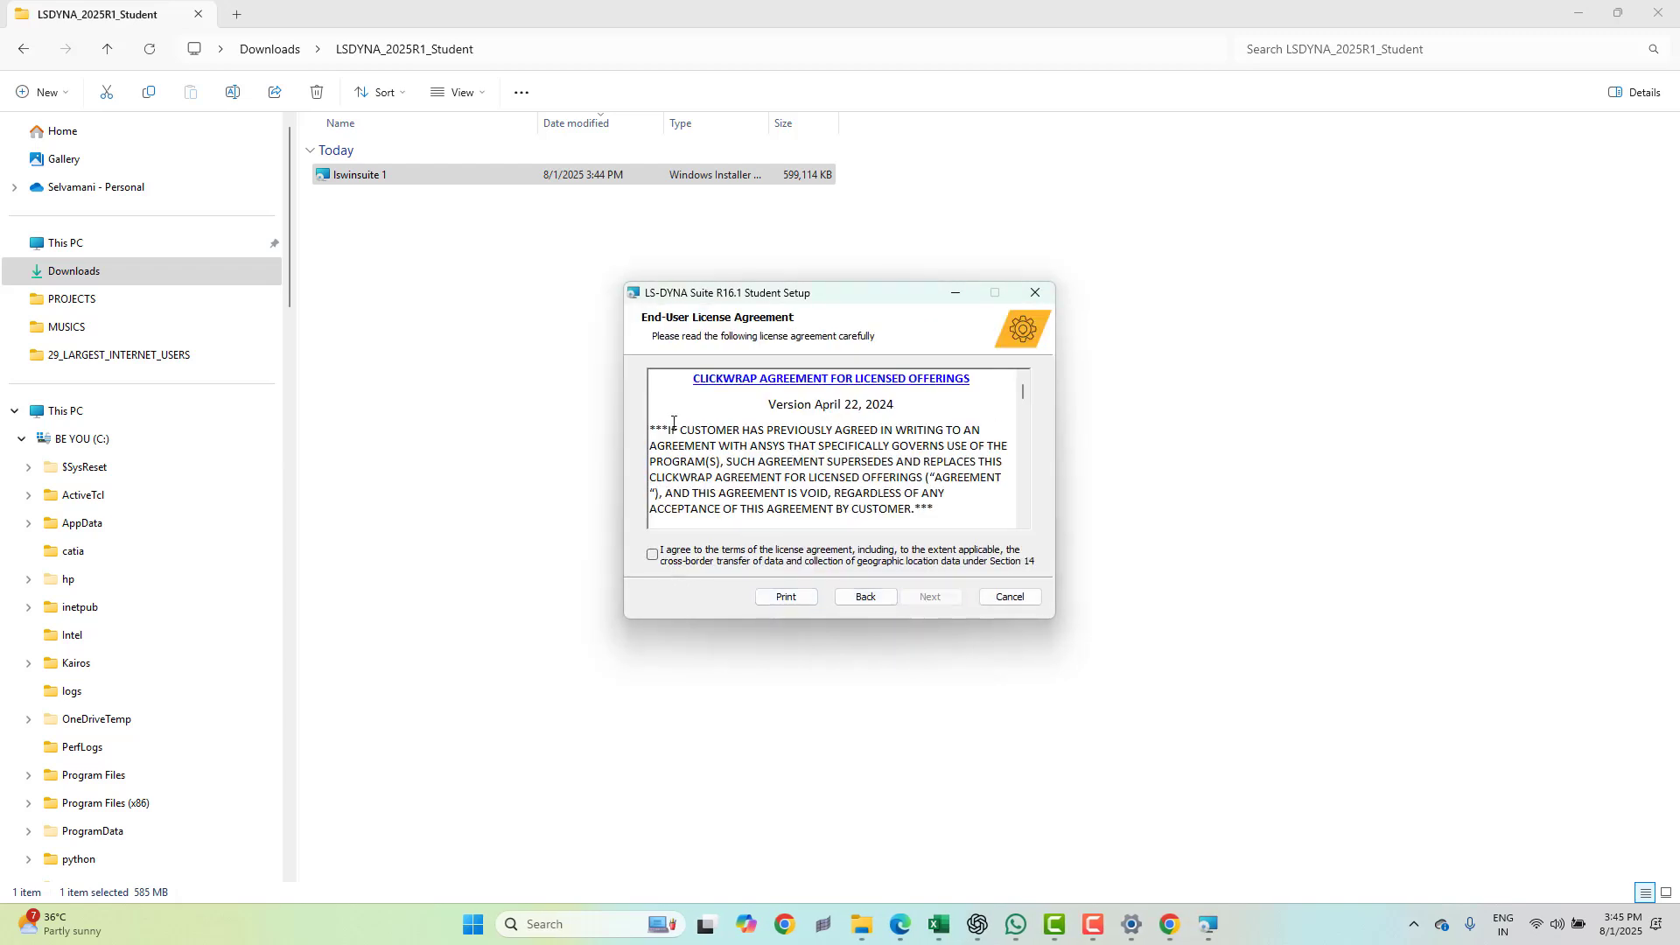
pyautogui.scroll(-2, 682, 427)
pyautogui.scroll(-2, 701, 423)
pyautogui.scroll(-1, 720, 421)
pyautogui.scroll(-1, 721, 421)
pyautogui.scroll(-1, 720, 421)
pyautogui.scroll(-1, 721, 420)
pyautogui.scroll(-1, 720, 421)
pyautogui.scroll(-2, 721, 420)
pyautogui.scroll(-2, 721, 422)
pyautogui.scroll(-2, 709, 434)
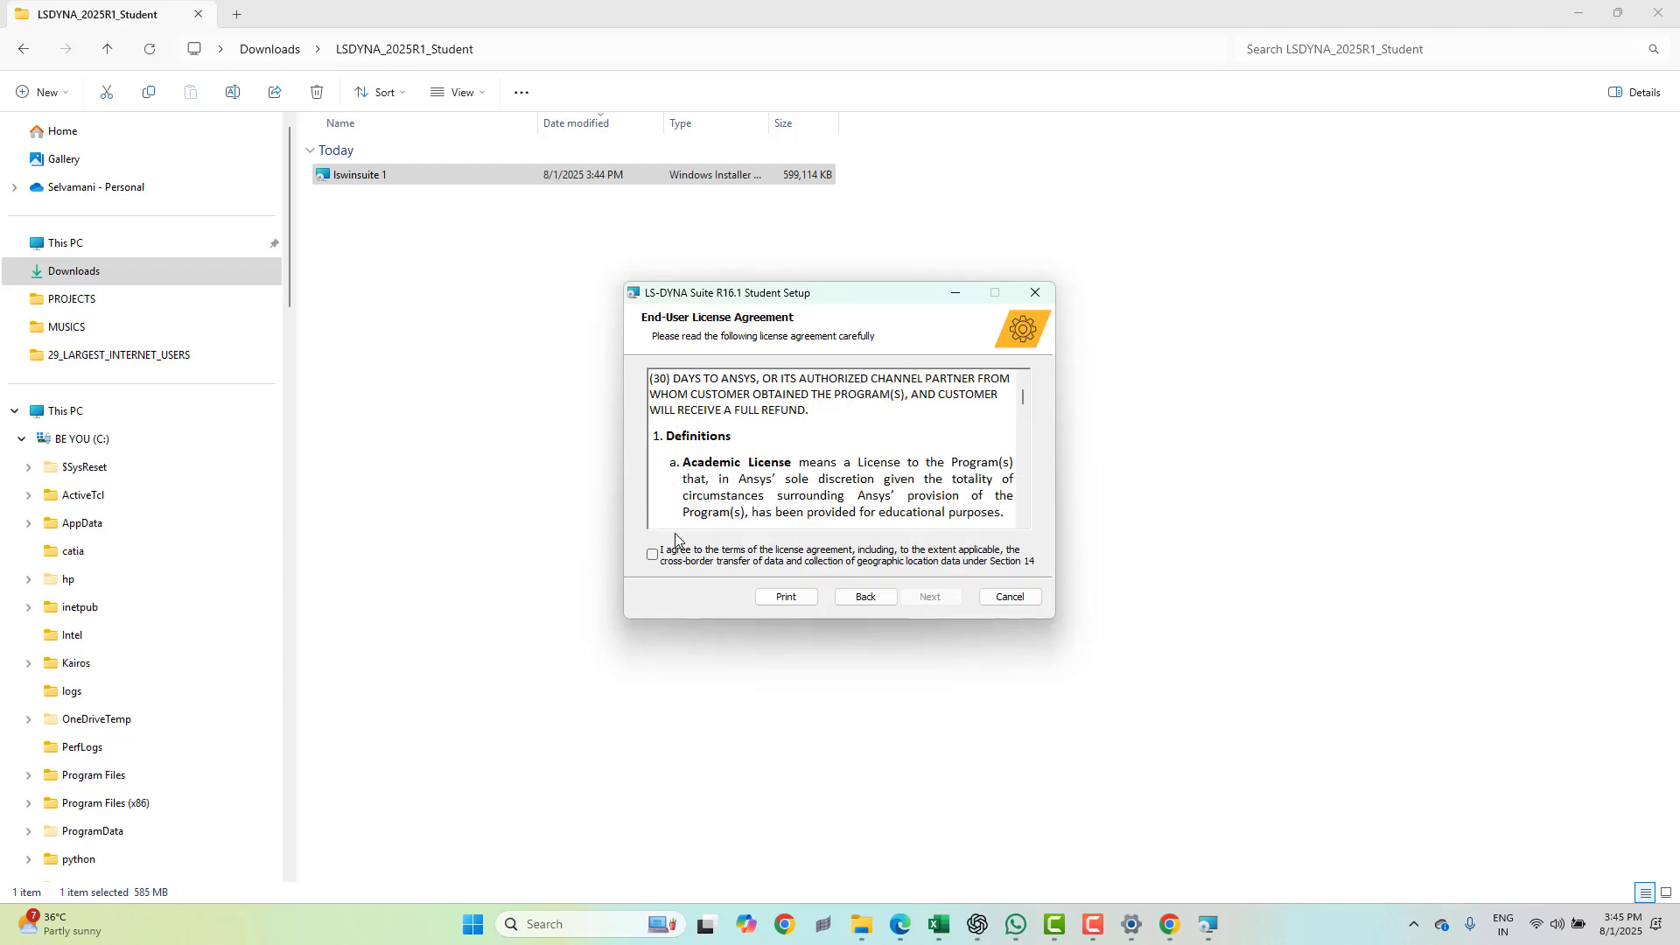
# Accept the license agreement and keep the default Custom Setup components.
pyautogui.click(652, 555)
pyautogui.scroll(-3, 722, 486)
pyautogui.scroll(-3, 760, 458)
pyautogui.scroll(-3, 759, 459)
pyautogui.scroll(-3, 759, 458)
pyautogui.scroll(-3, 760, 459)
pyautogui.scroll(-3, 854, 512)
pyautogui.click(935, 606)
pyautogui.click(937, 605)
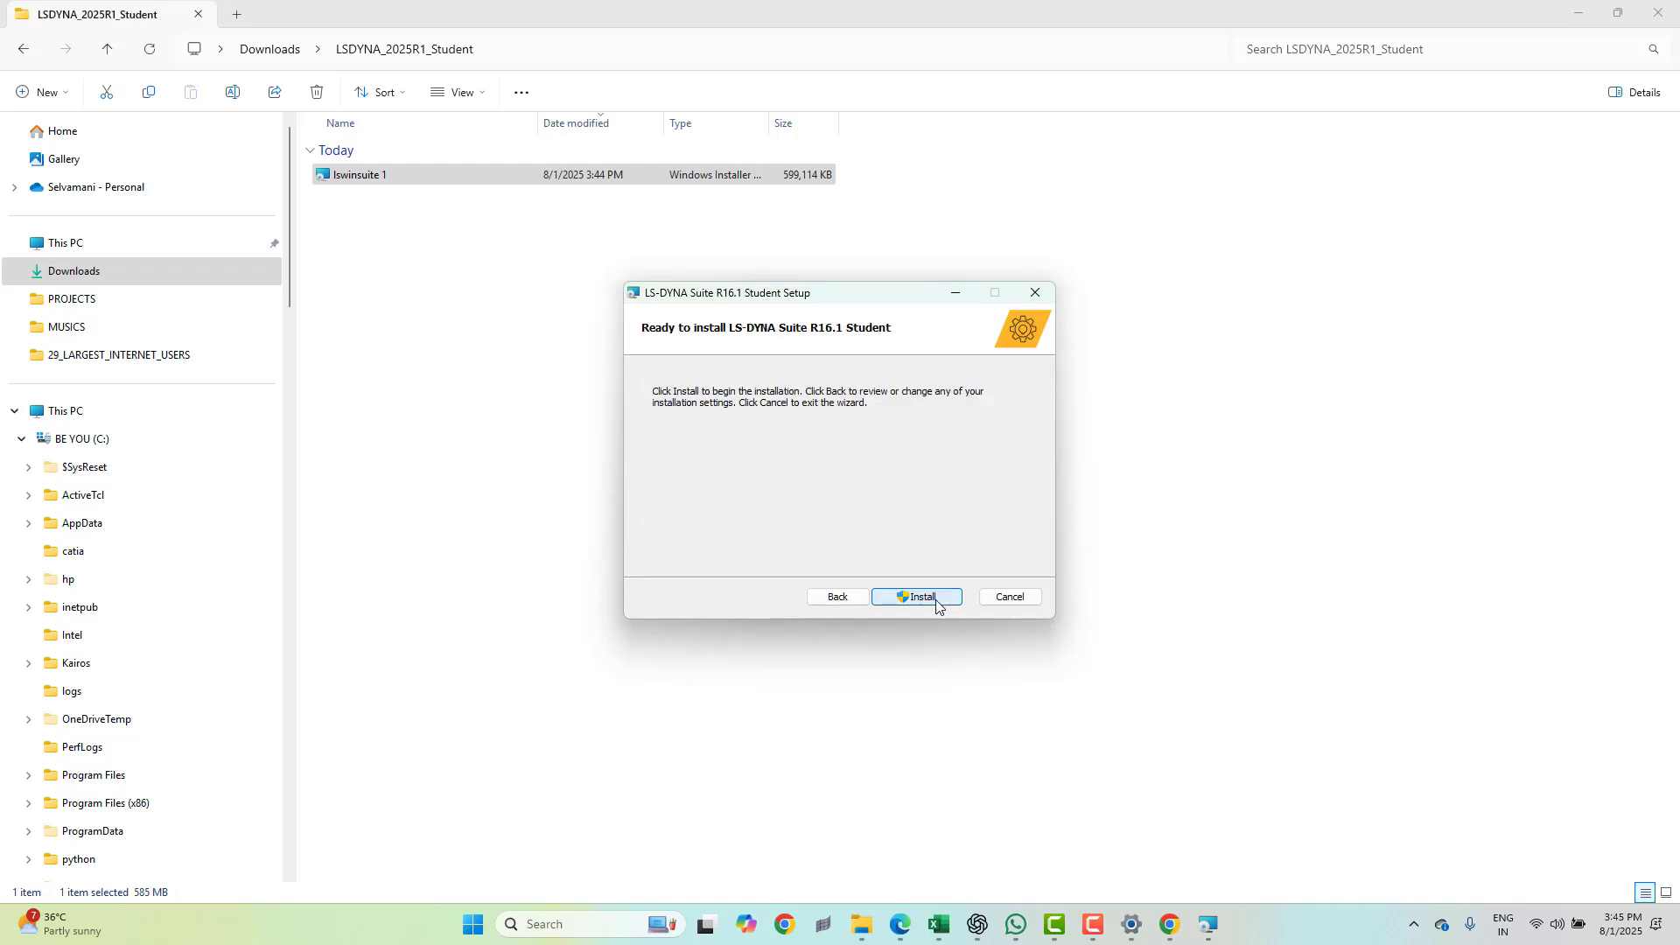
# Install LS-DYNA Suite R16.1 Student, finish the wizard, and deselect the installer file.
pyautogui.click(937, 605)
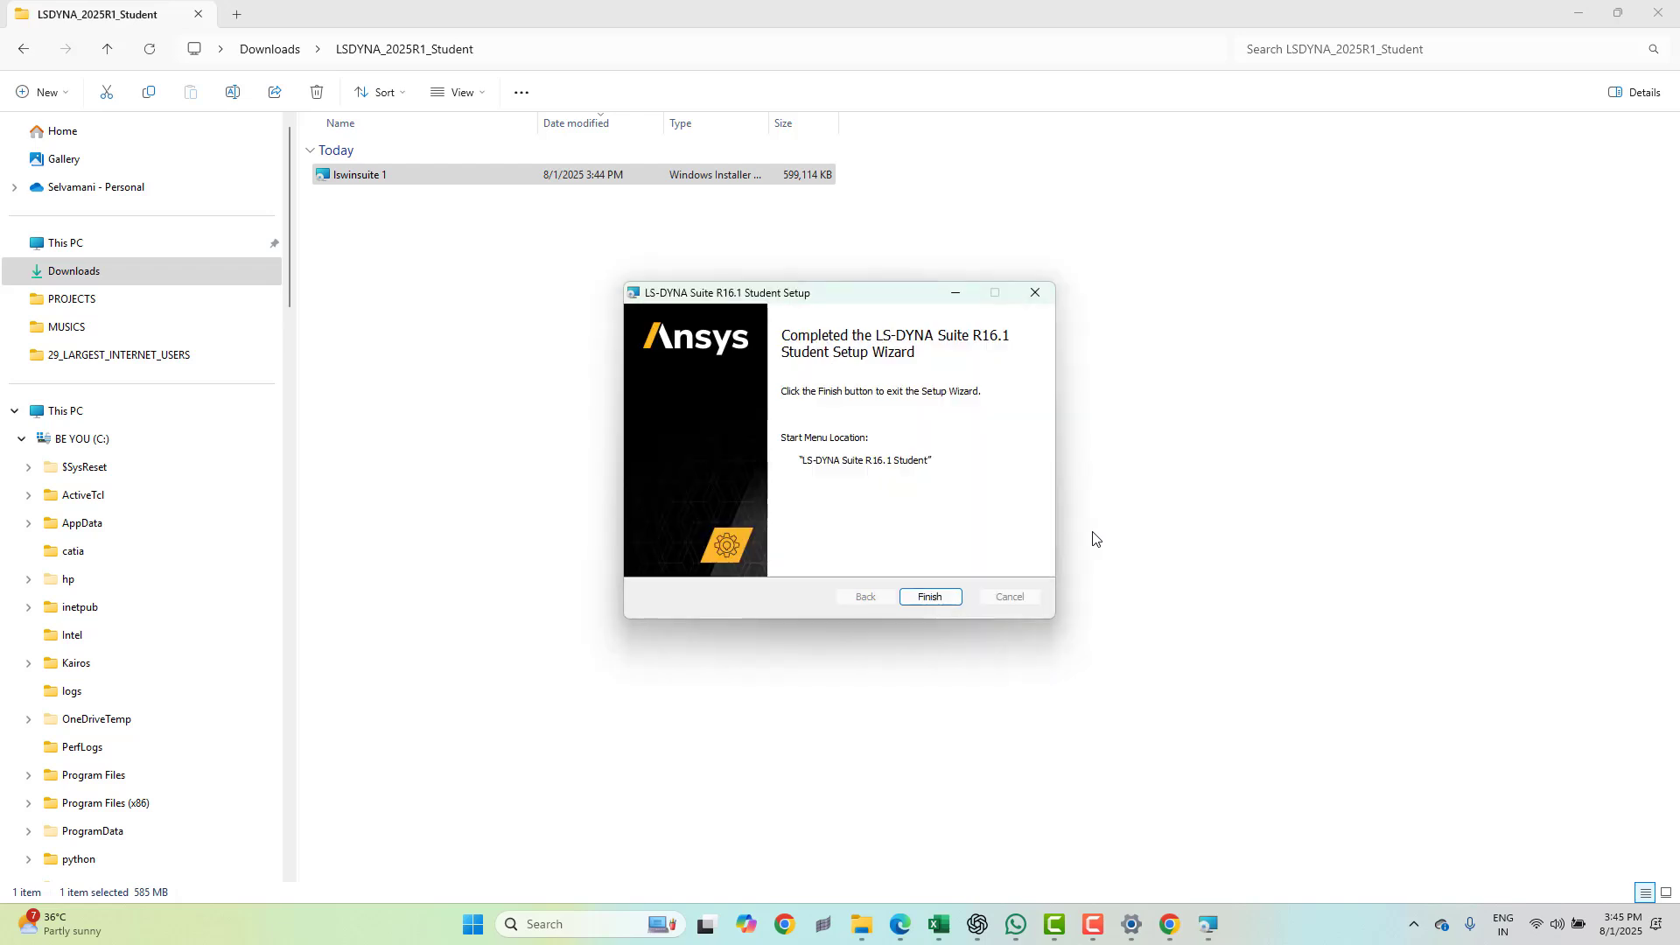
pyautogui.click(927, 596)
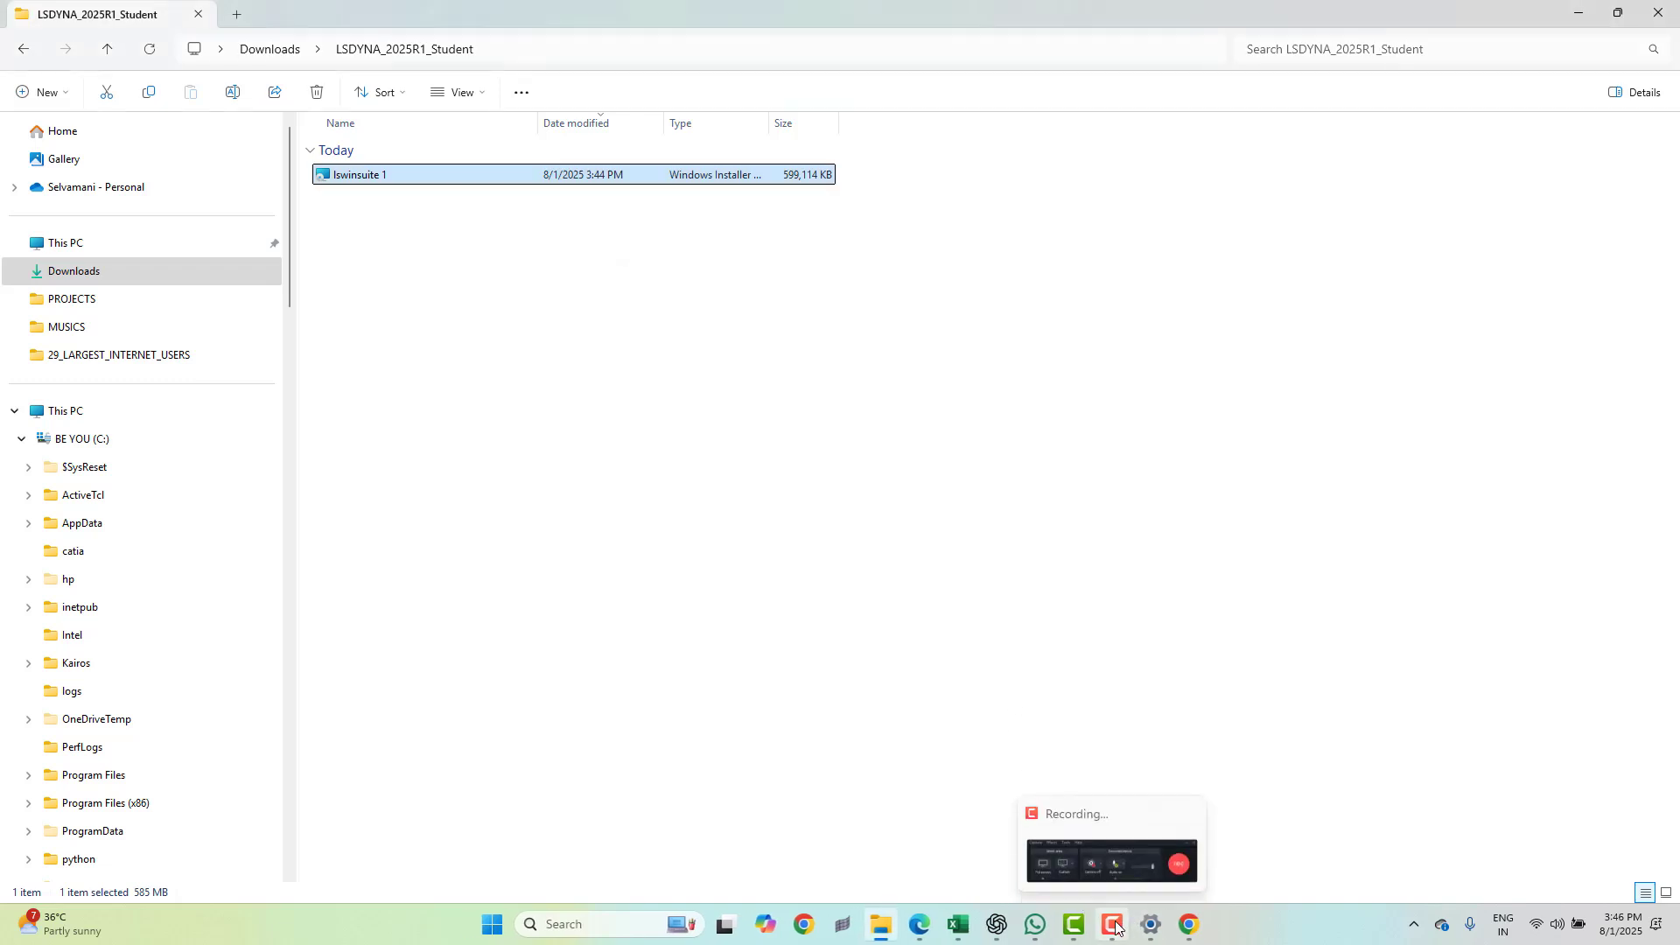
pyautogui.click(1155, 344)
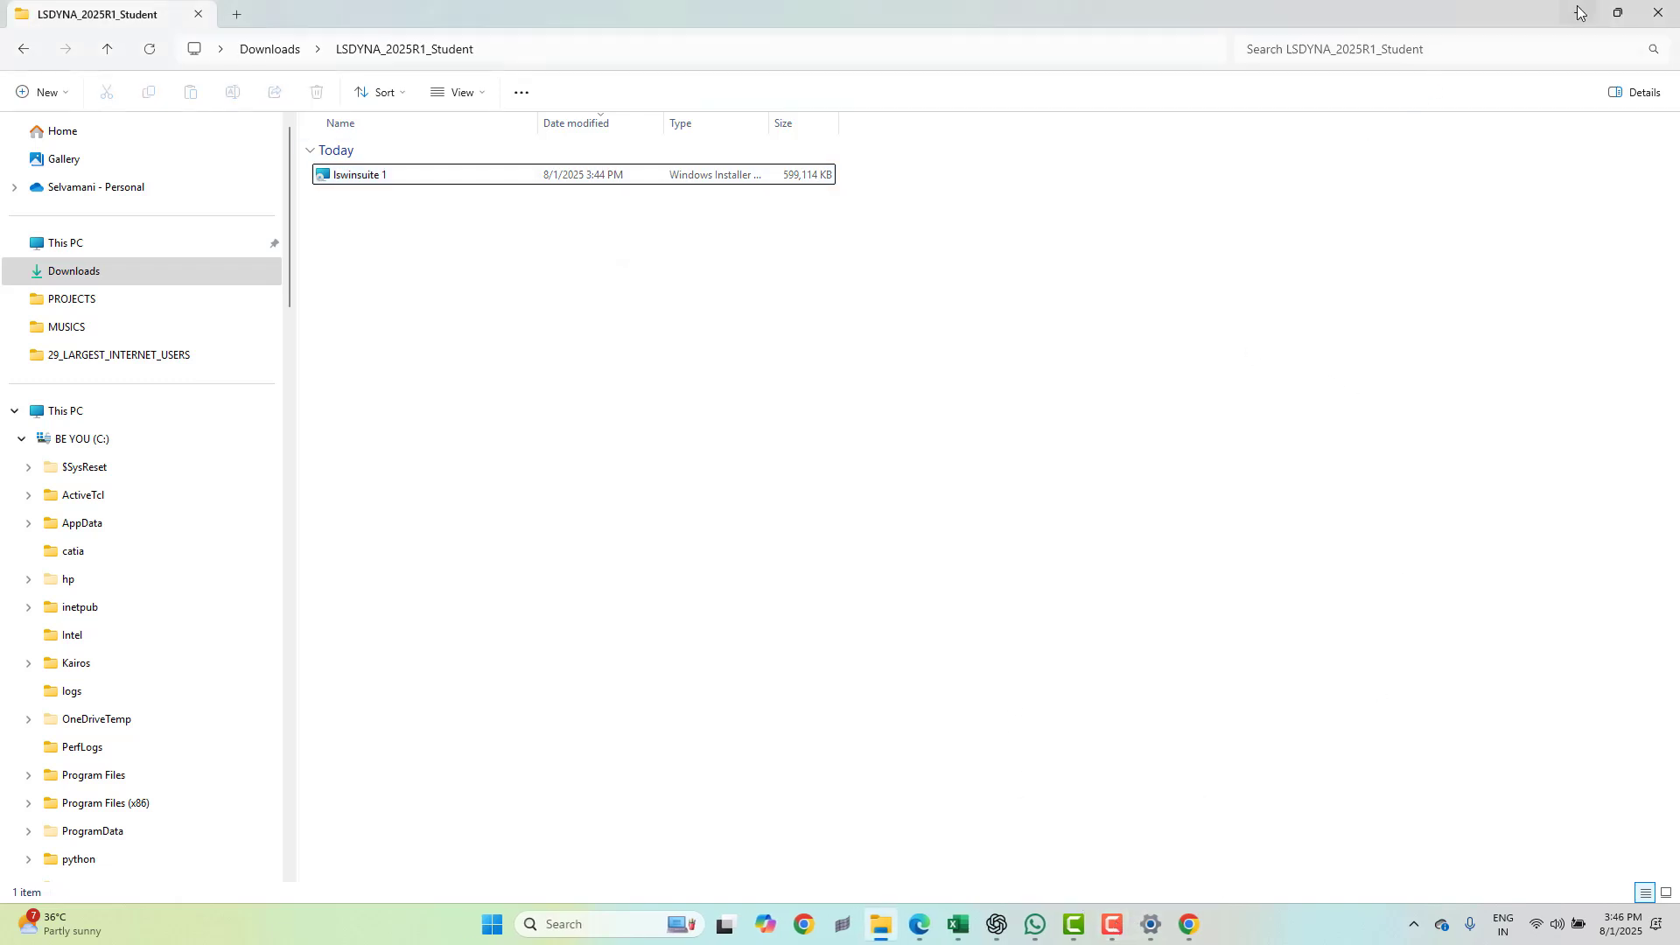
# Close File Explorer and launch LS-PrePost from the Start menu's Recommended list.
pyautogui.click(1658, 12)
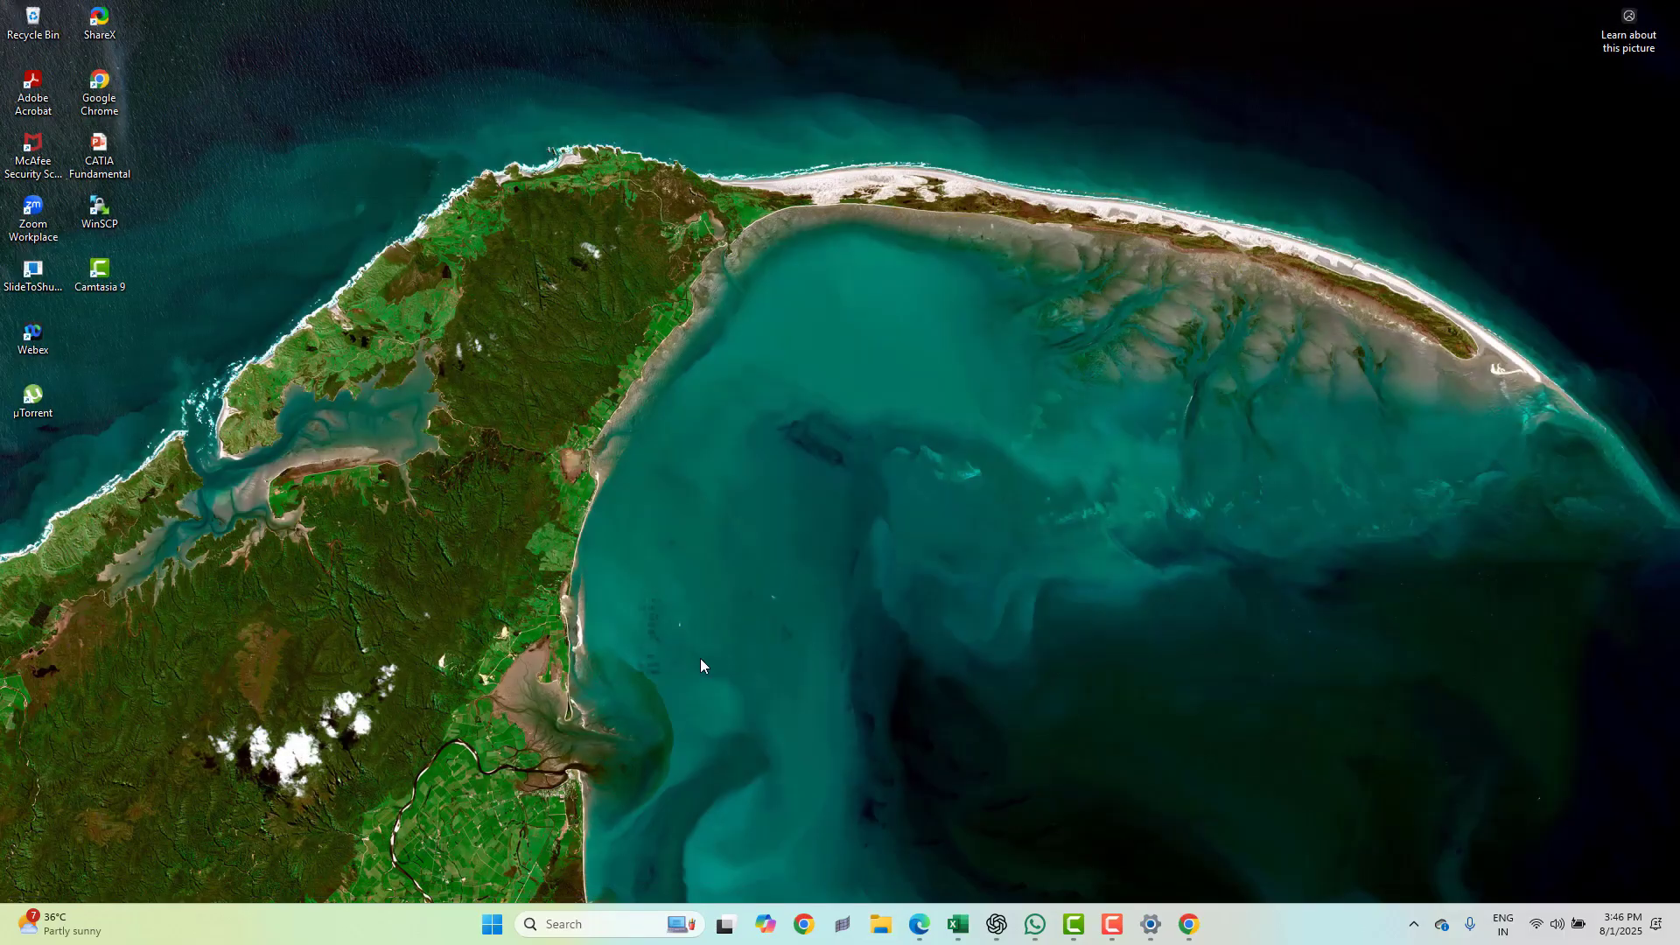
pyautogui.click(492, 925)
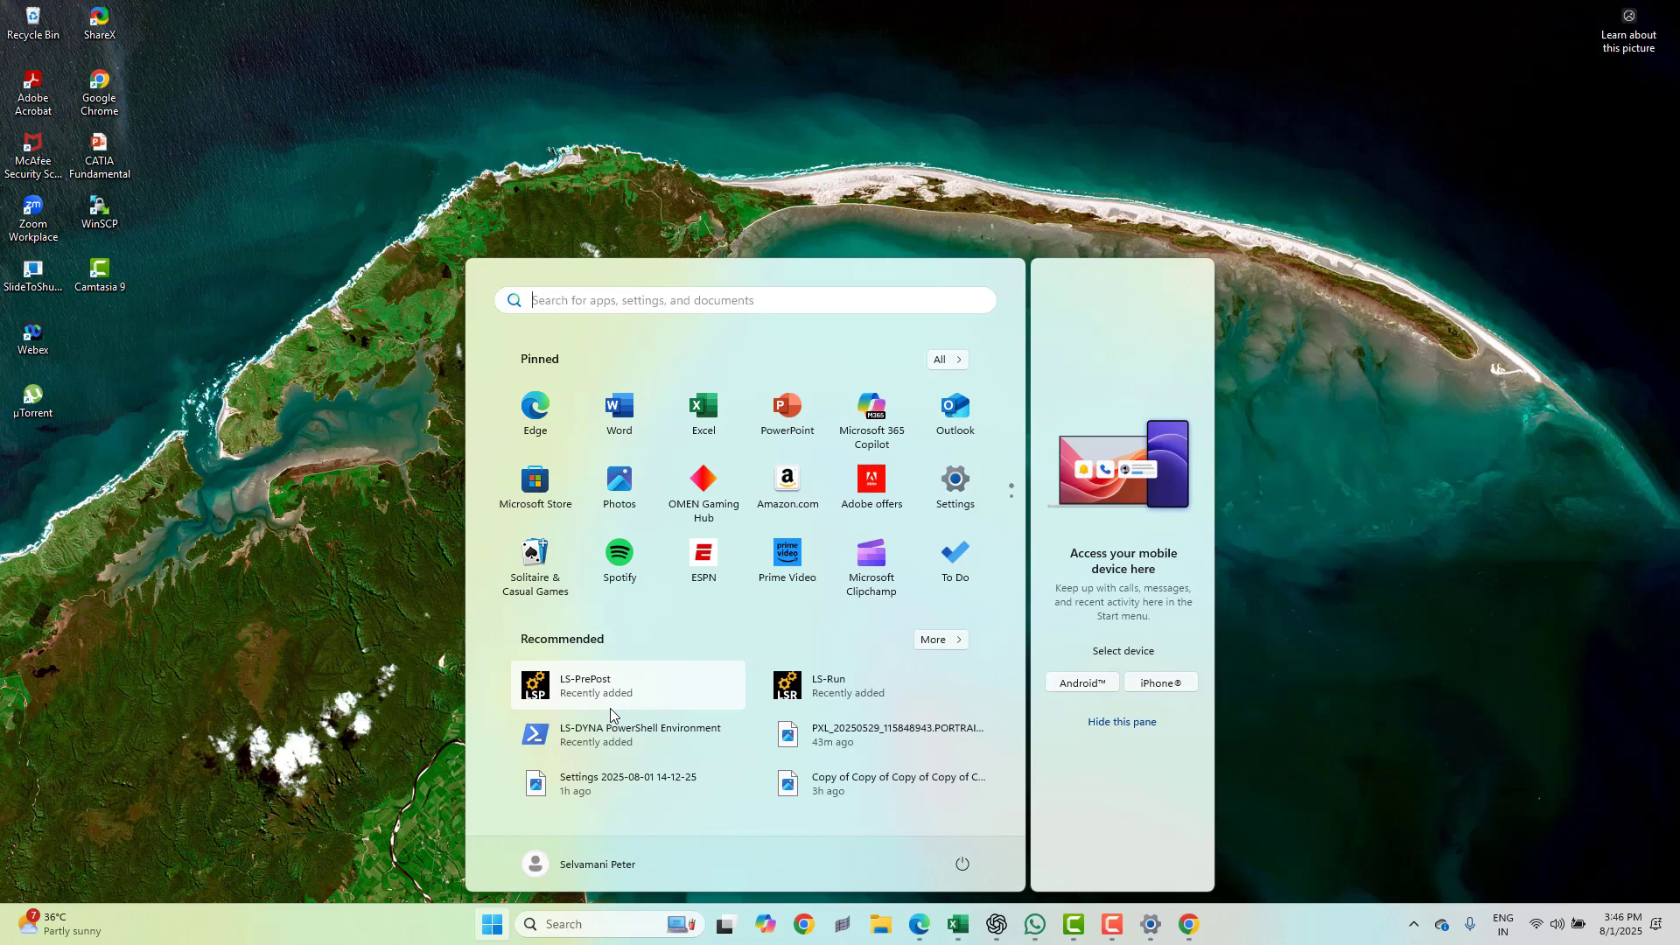
pyautogui.click(611, 701)
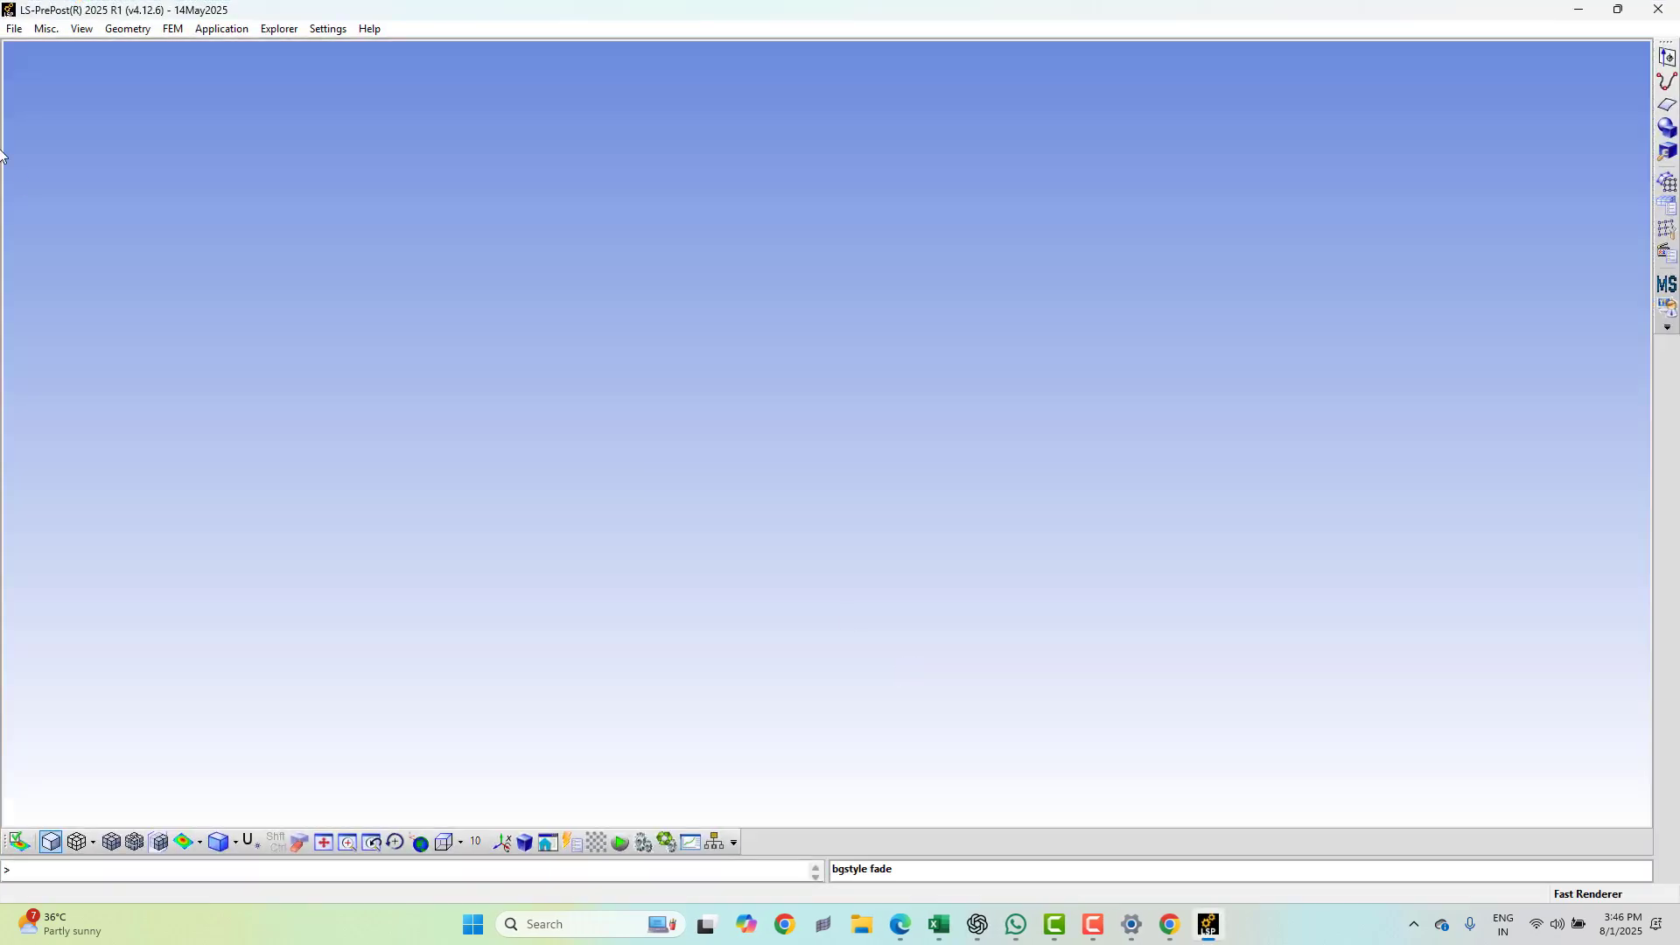
# Browse the LS-PrePost File menu, dismiss it, and exit LS-PrePost.
pyautogui.click(18, 32)
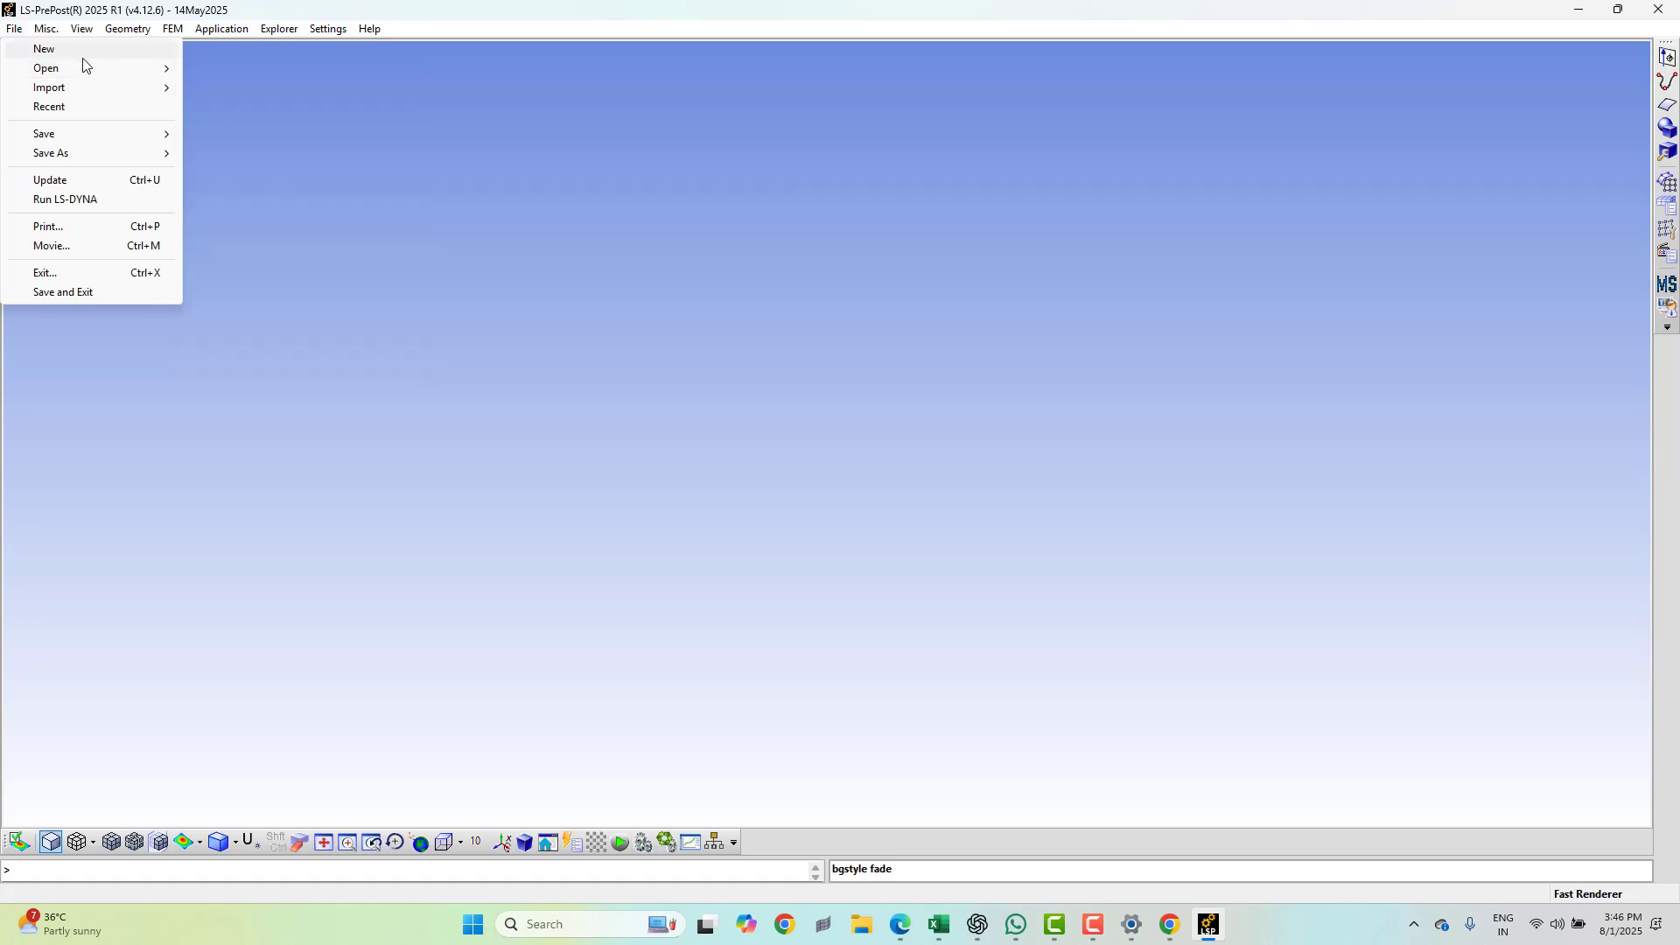
pyautogui.click(416, 75)
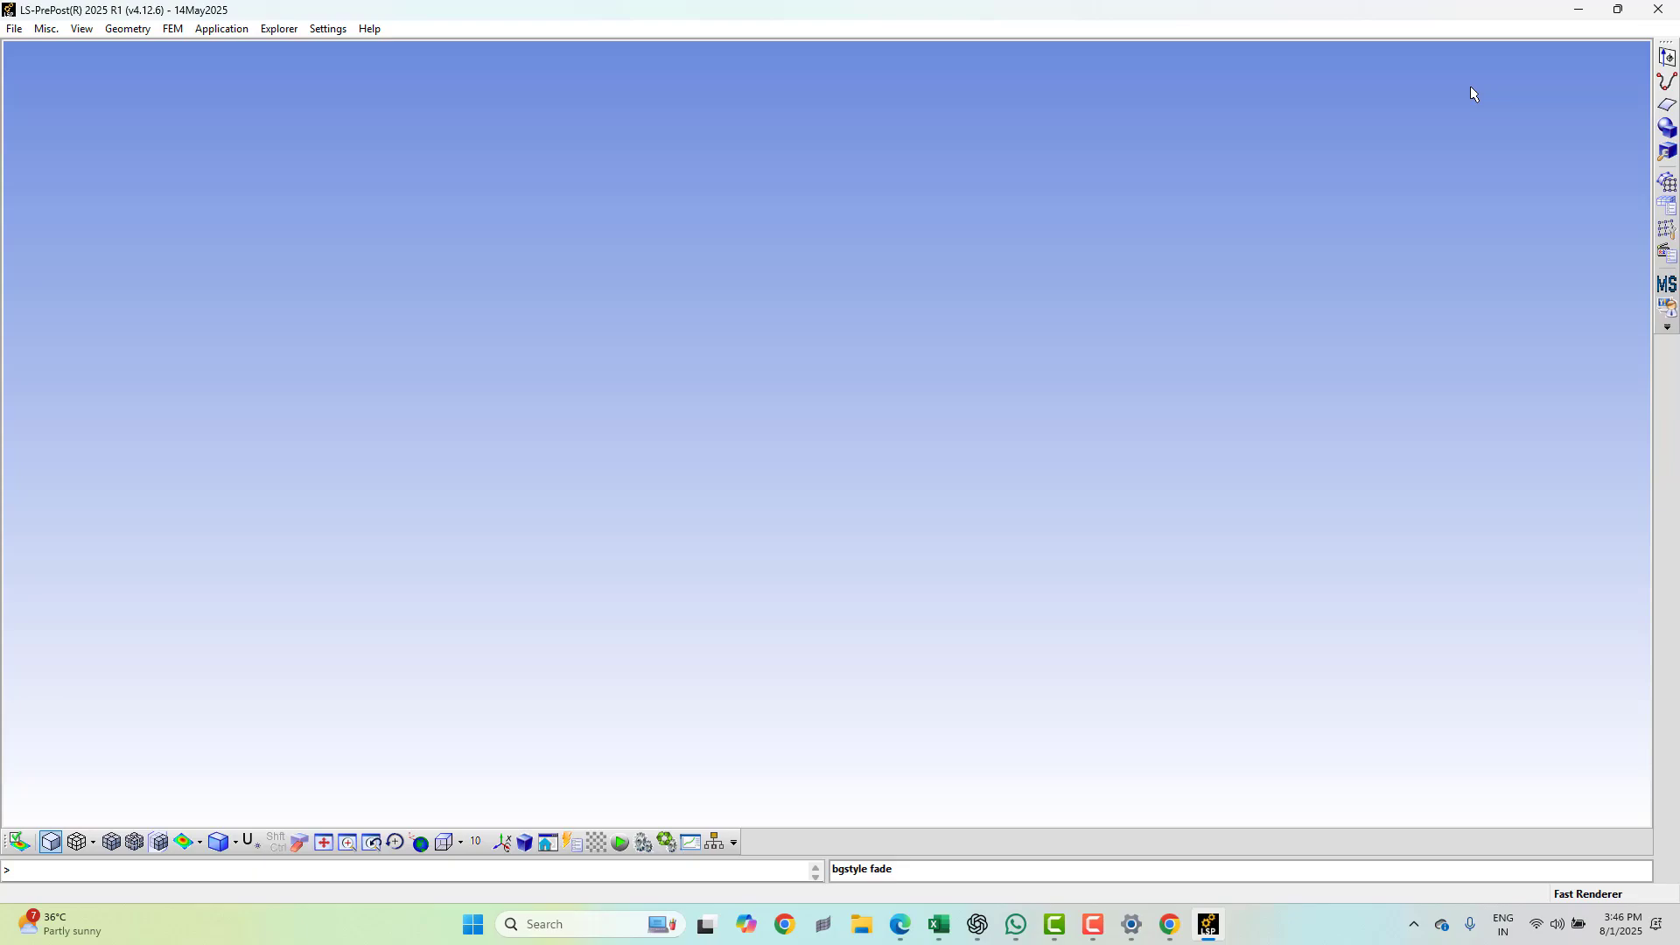
pyautogui.click(1656, 10)
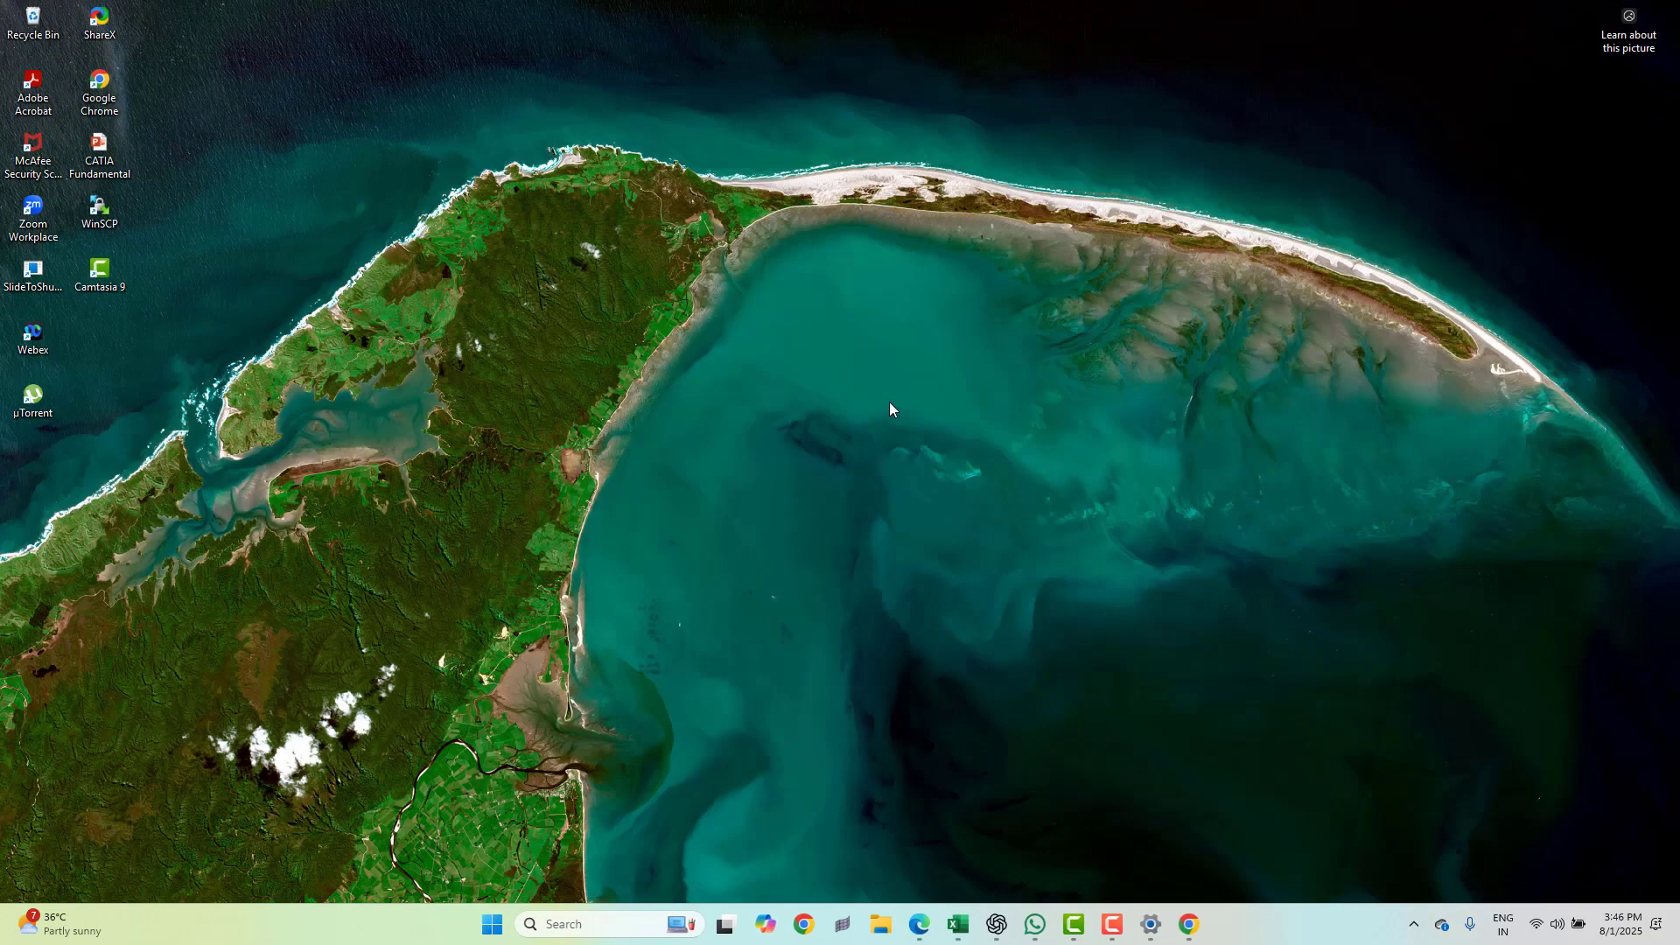